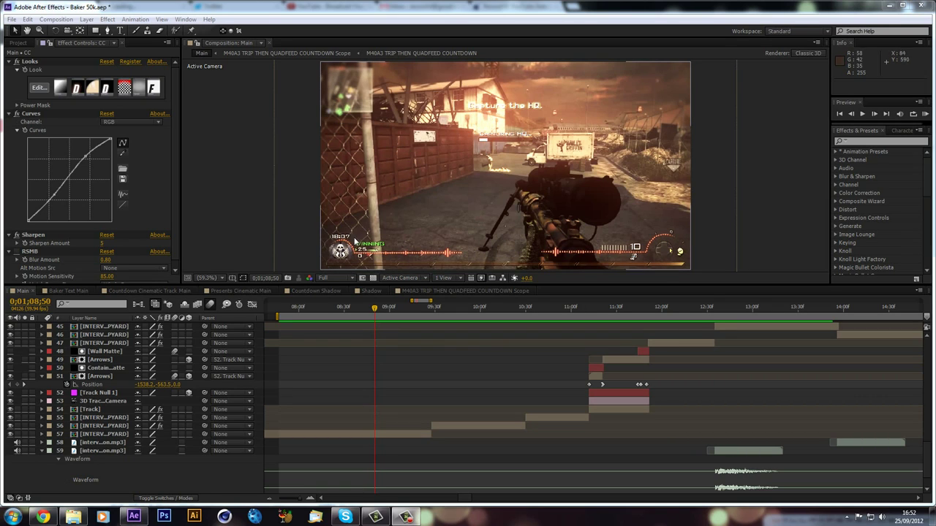
# Step: Scrub the timeline to preview the existing spectrum animation
pyautogui.click(340, 309)
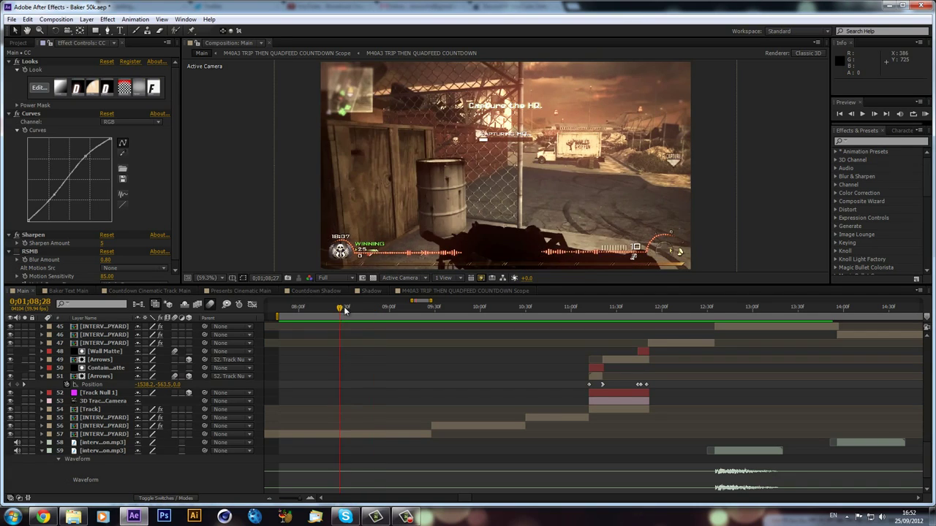
pyautogui.moveTo(345, 310); pyautogui.dragTo(365, 327)
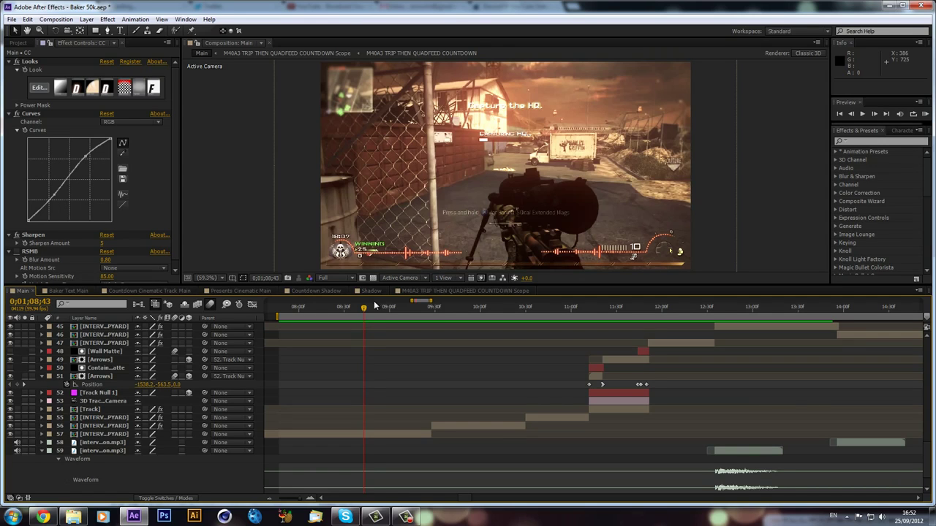
pyautogui.moveTo(373, 307)
pyautogui.mouseDown()
pyautogui.moveTo(431, 313)
pyautogui.moveTo(375, 322)
pyautogui.mouseUp()
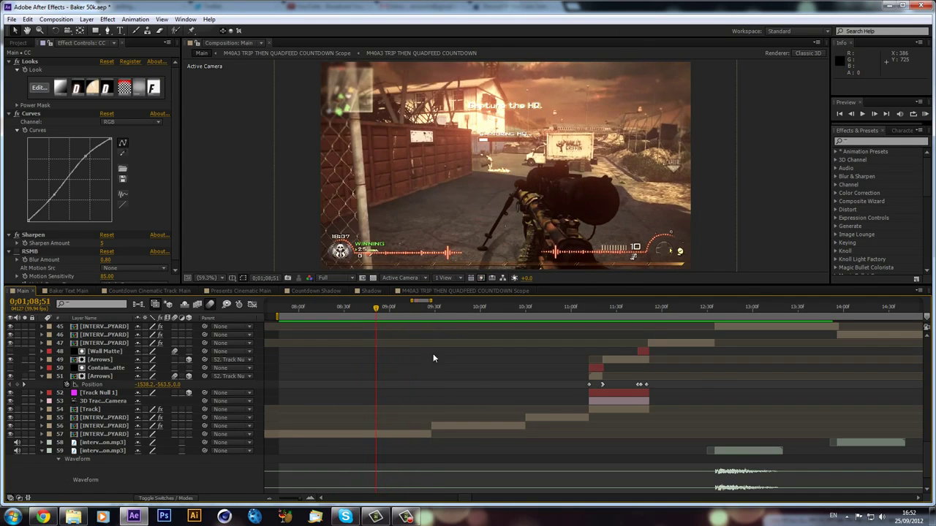
# Step: Delete the four old Spectrum layers from the Main composition
pyautogui.scroll(-1, 443, 360)
pyautogui.scroll(4, 419, 367)
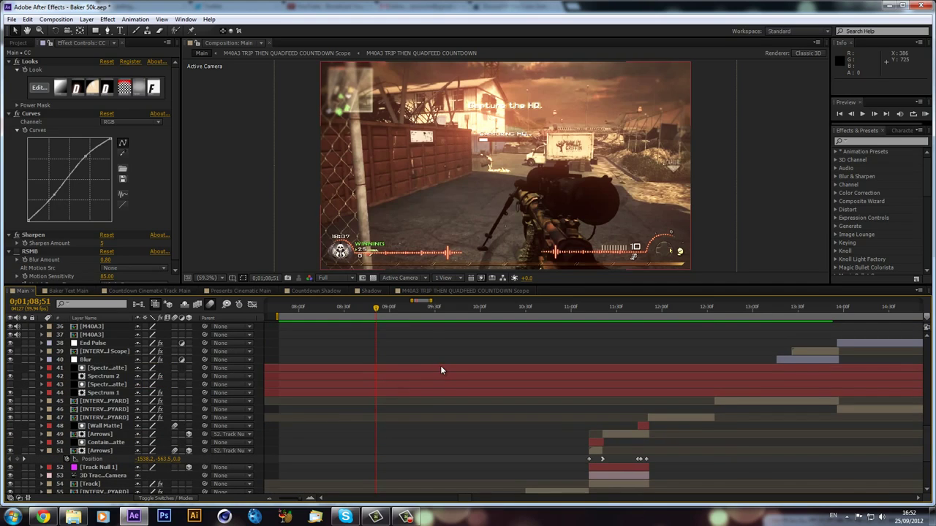
pyautogui.click(438, 369)
pyautogui.keyDown('shift'); pyautogui.click(442, 392); pyautogui.keyUp('shift')
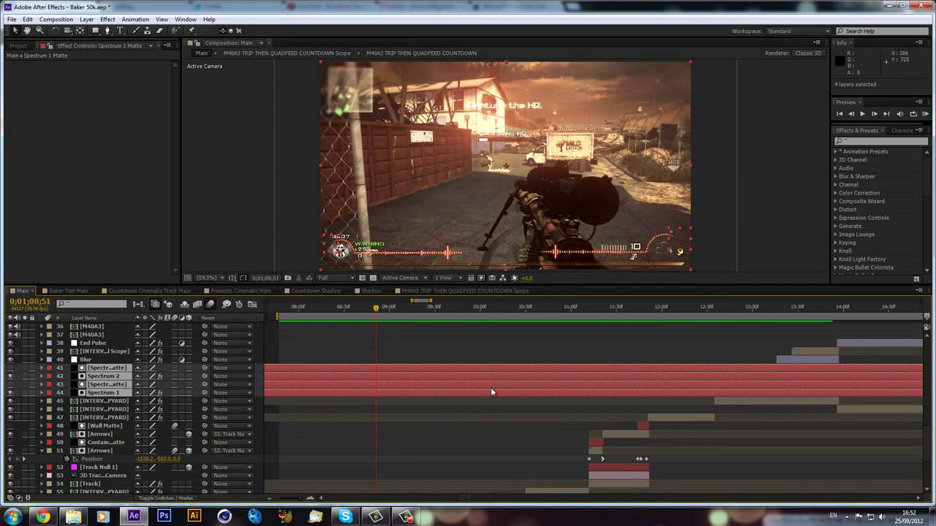
pyautogui.press('Delete')
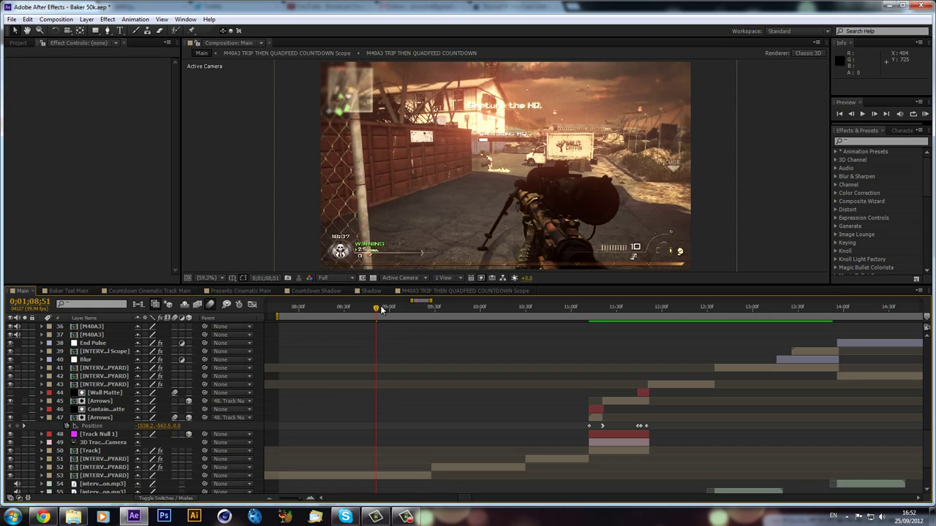
# Step: Create a new black 1280×720 solid named 'Audio Bars'
pyautogui.click(382, 308)
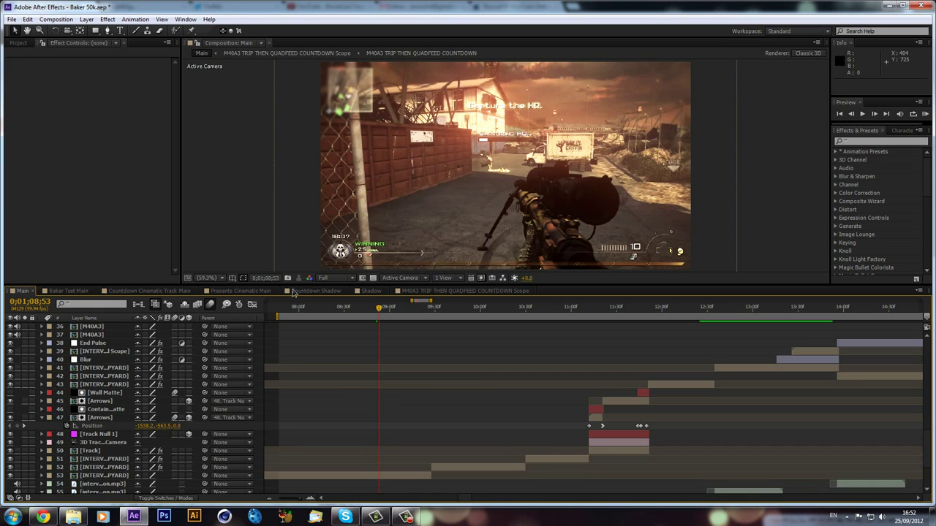
pyautogui.click(86, 19)
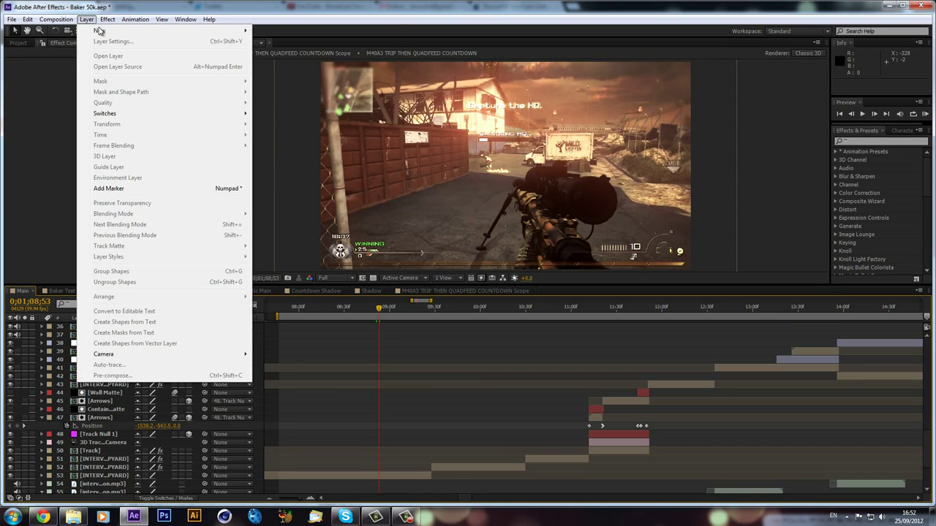
pyautogui.moveTo(100, 30)
pyautogui.click(302, 41)
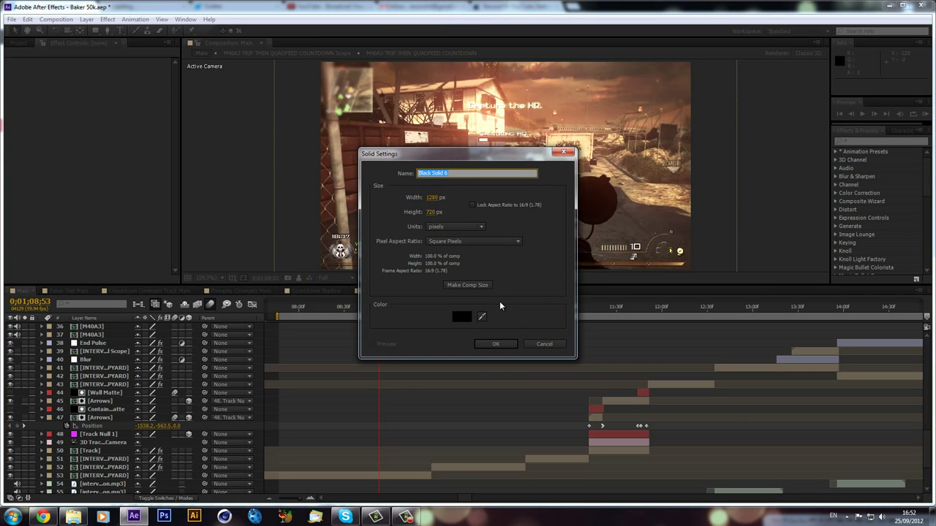
pyautogui.write('Audio Bars')
pyautogui.press('Return')
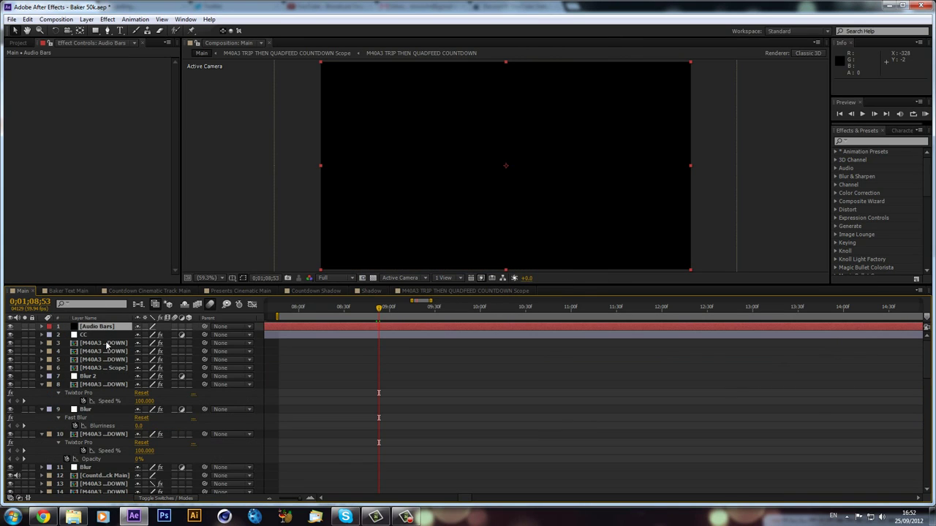
# Step: Move Audio Bars lower in the stack and apply the Audio Spectrum effect to it
pyautogui.moveTo(108, 368); pyautogui.dragTo(110, 454)
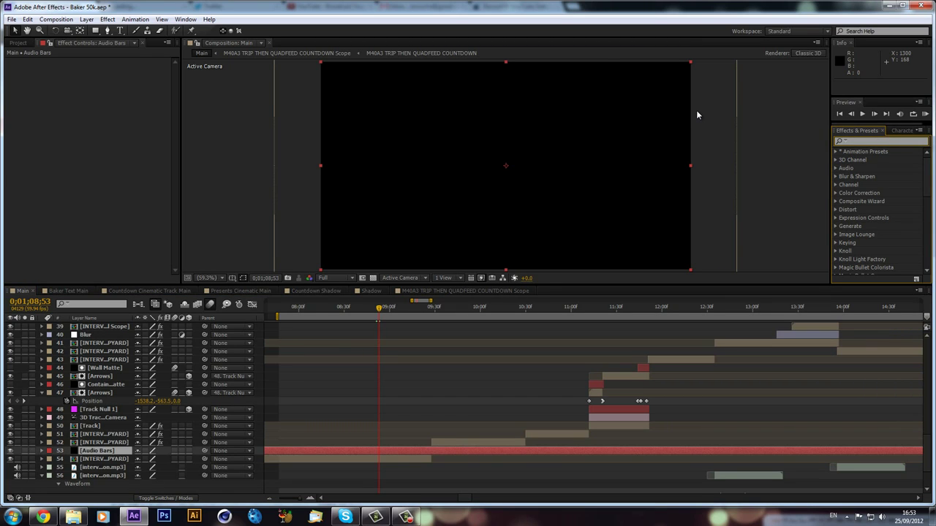
pyautogui.write('audi')
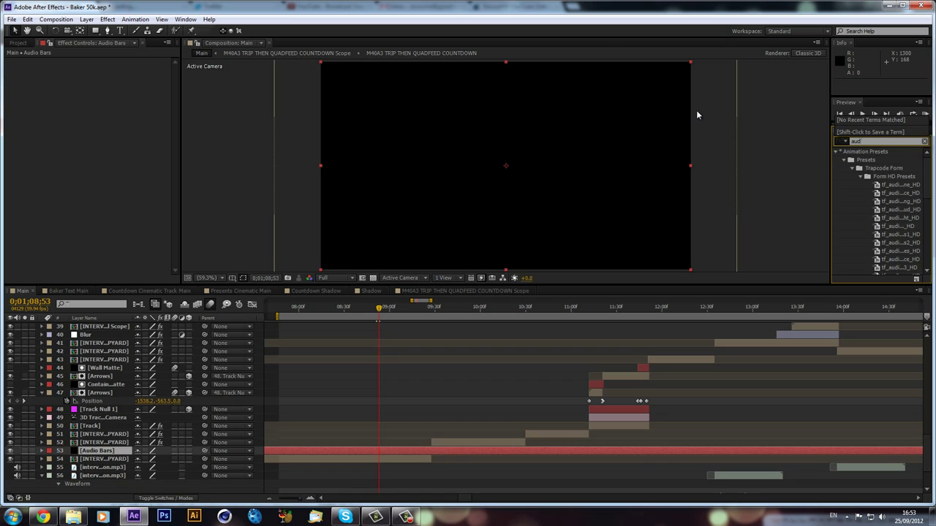
pyautogui.write('o s')
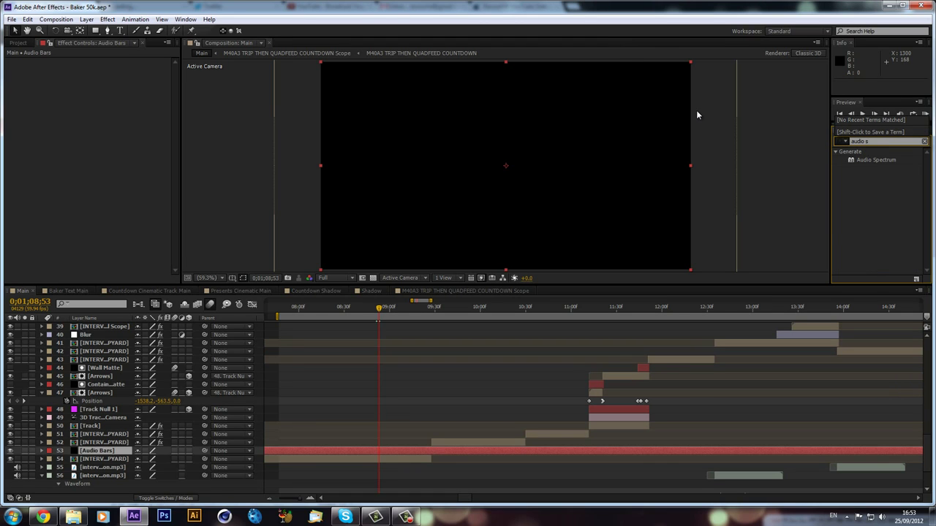
pyautogui.moveTo(881, 160); pyautogui.dragTo(424, 447)
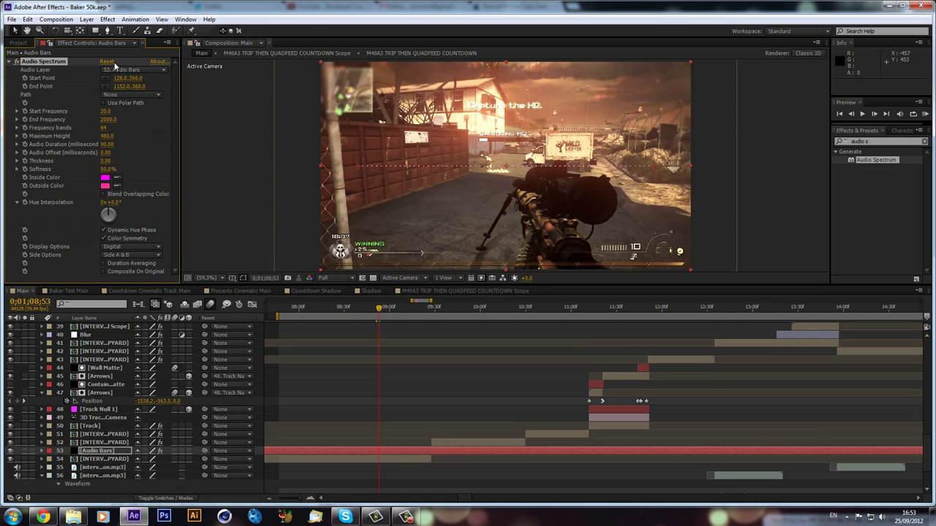
# Step: Set the spectrum's Audio Layer to the music track, layer 23
pyautogui.click(135, 72)
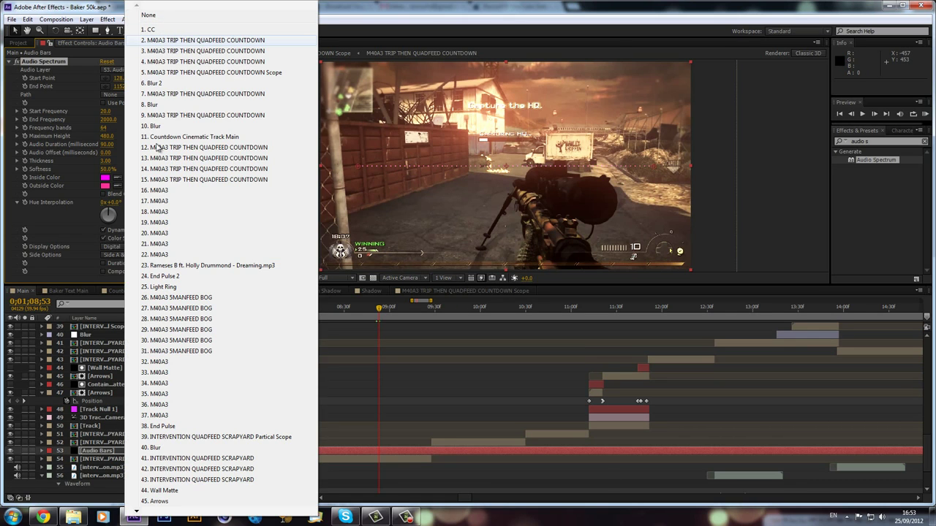
pyautogui.moveTo(146, 512)
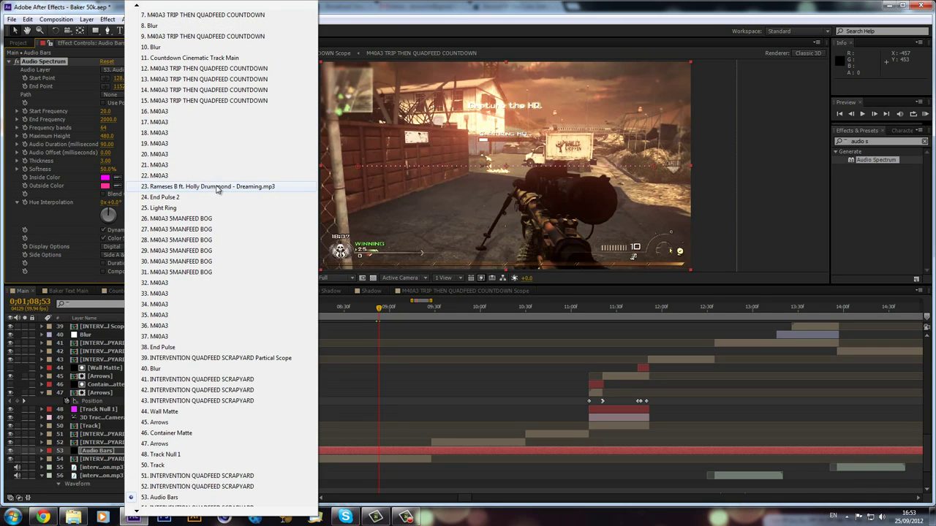
pyautogui.click(214, 187)
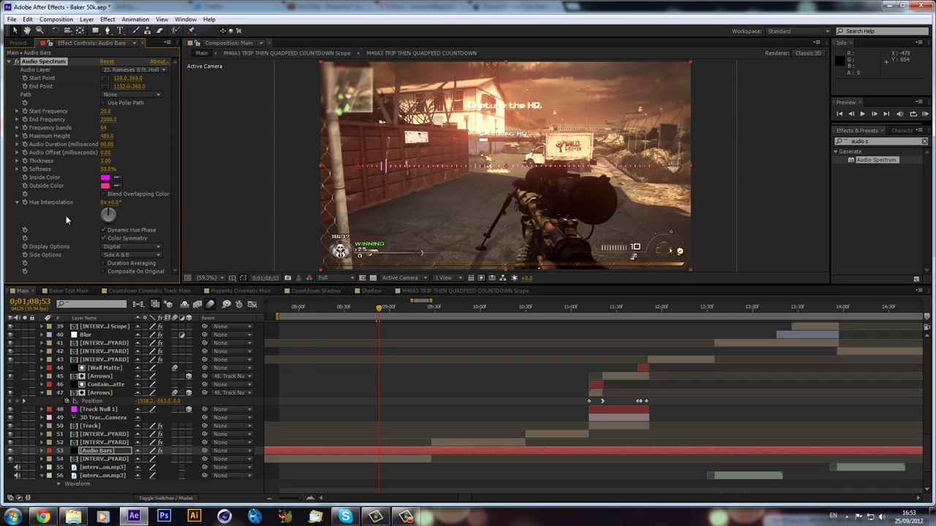
# Step: Change the spectrum's Inside Color from magenta to orange
pyautogui.click(105, 179)
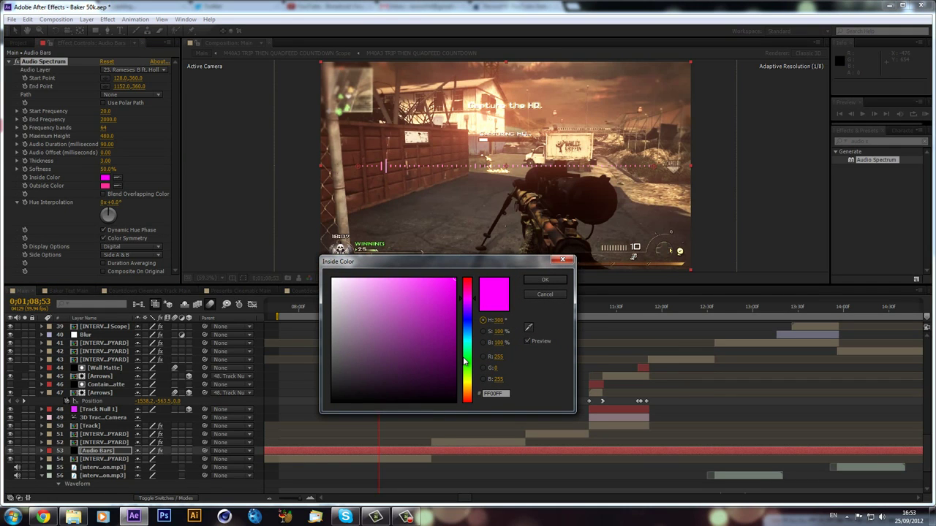
pyautogui.moveTo(472, 373); pyautogui.dragTo(468, 397)
pyautogui.click(538, 284)
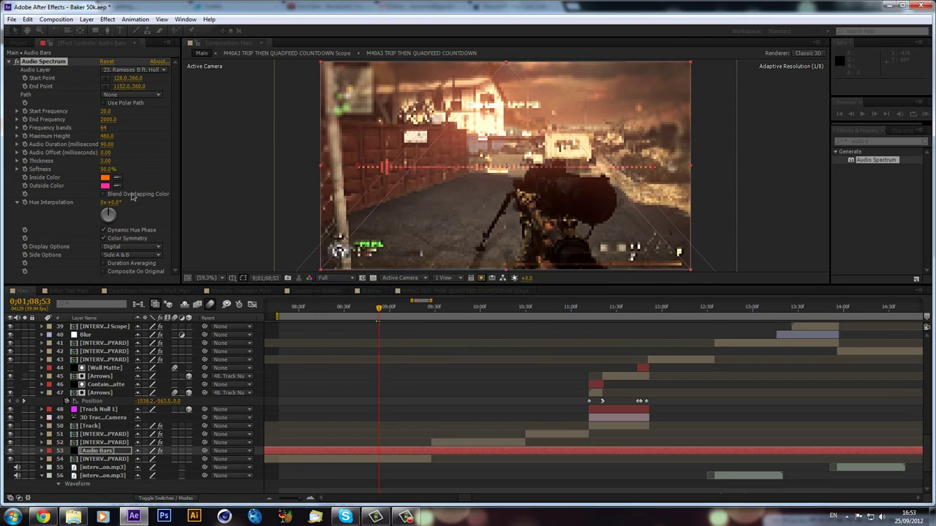
# Step: Set the Outside Color to a slightly lighter orange matching the inside colour
pyautogui.click(105, 186)
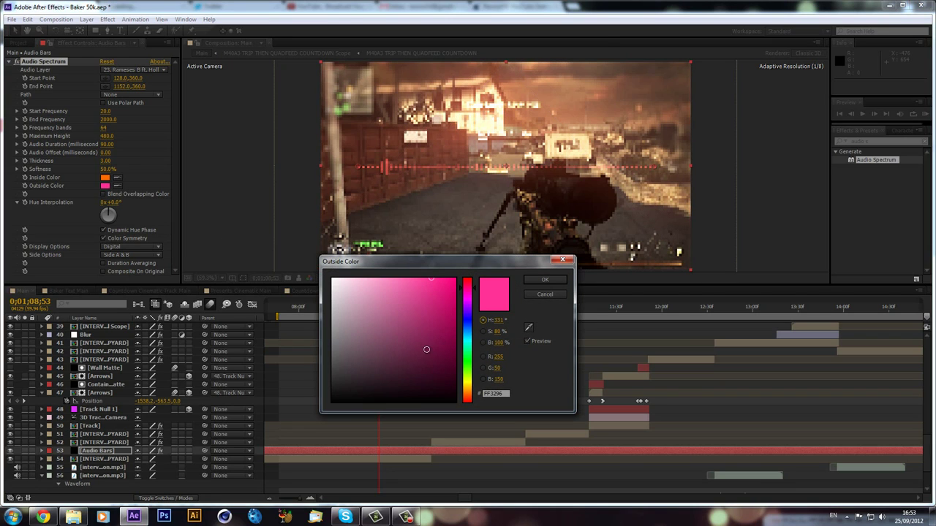
pyautogui.moveTo(469, 389); pyautogui.dragTo(467, 393)
pyautogui.click(528, 329)
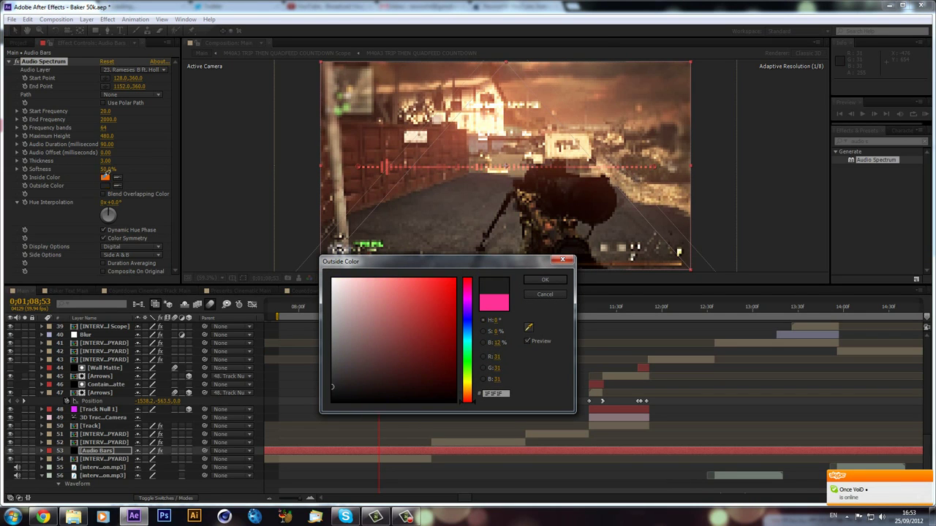
pyautogui.click(105, 179)
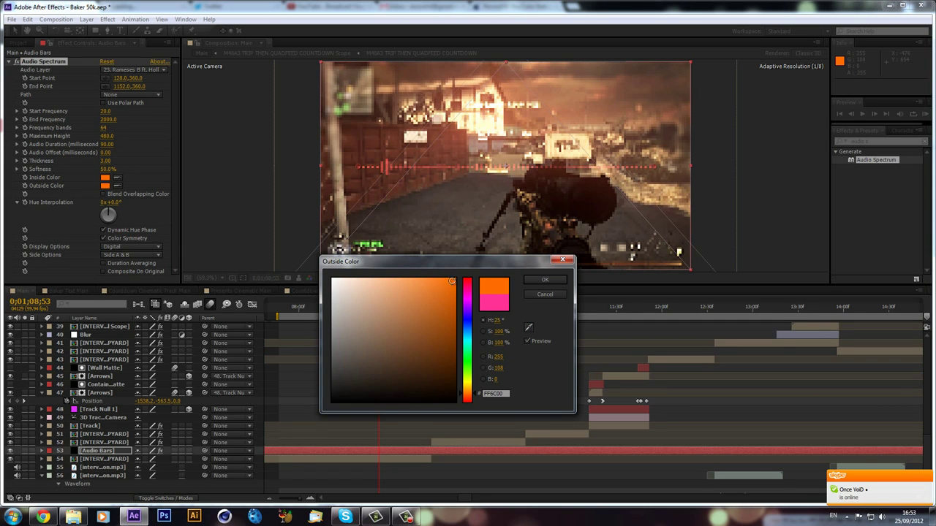
pyautogui.moveTo(450, 280); pyautogui.dragTo(434, 276)
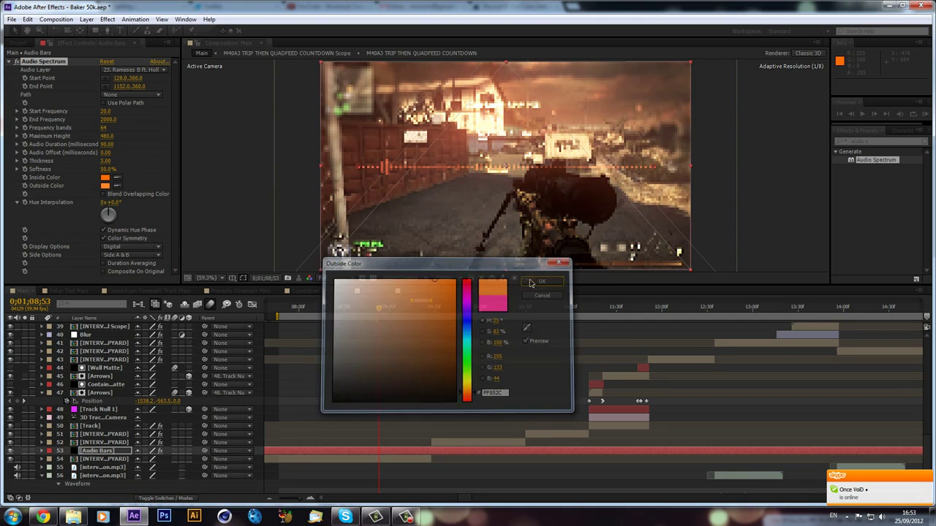
pyautogui.click(560, 280)
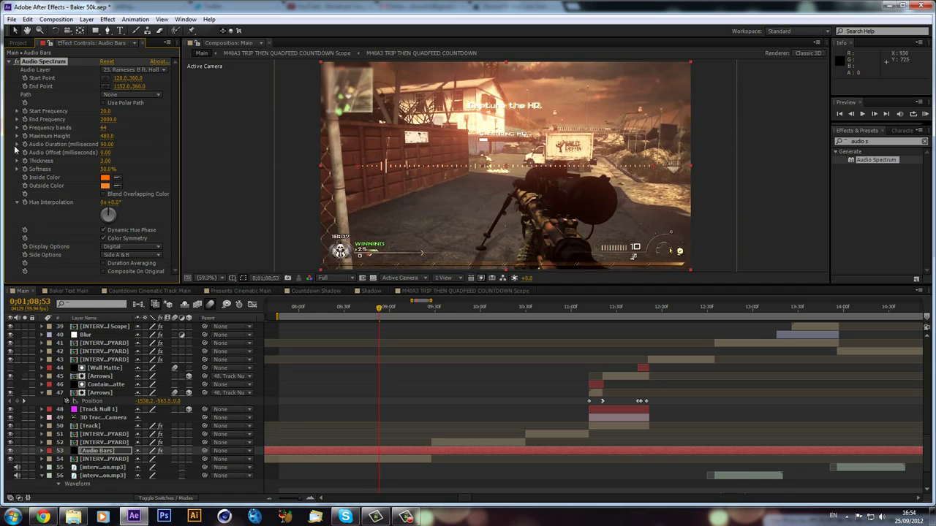
# Step: Re-enable Audio Spectrum and zoom the viewer in to frame the WINNING HUD
pyautogui.click(18, 62)
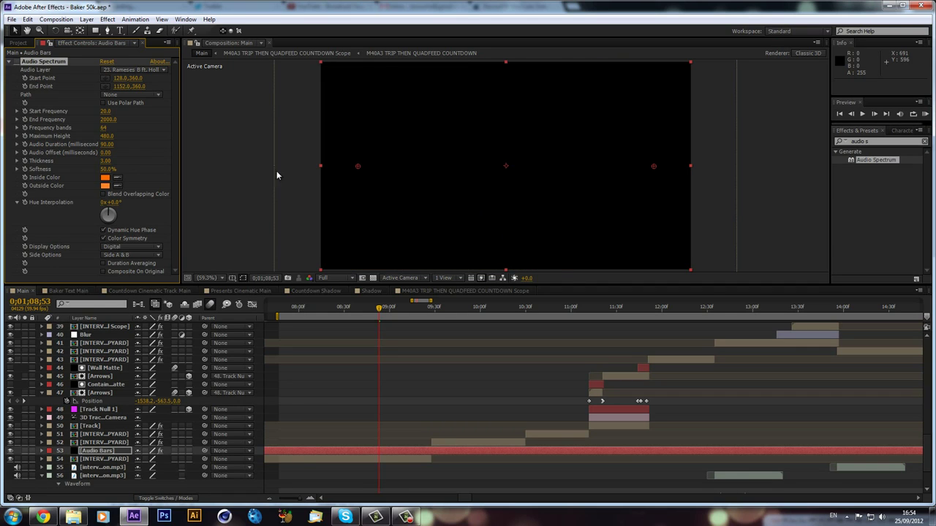
pyautogui.click(17, 63)
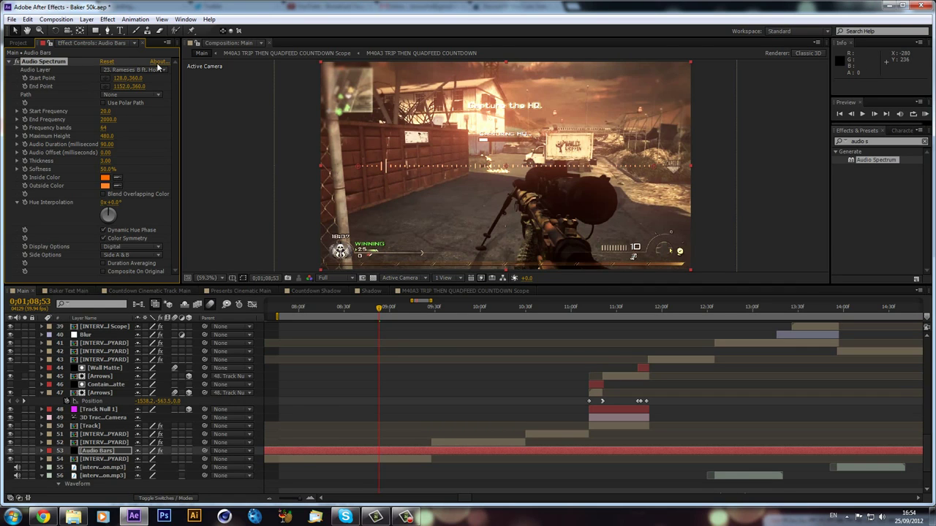
pyautogui.click(107, 31)
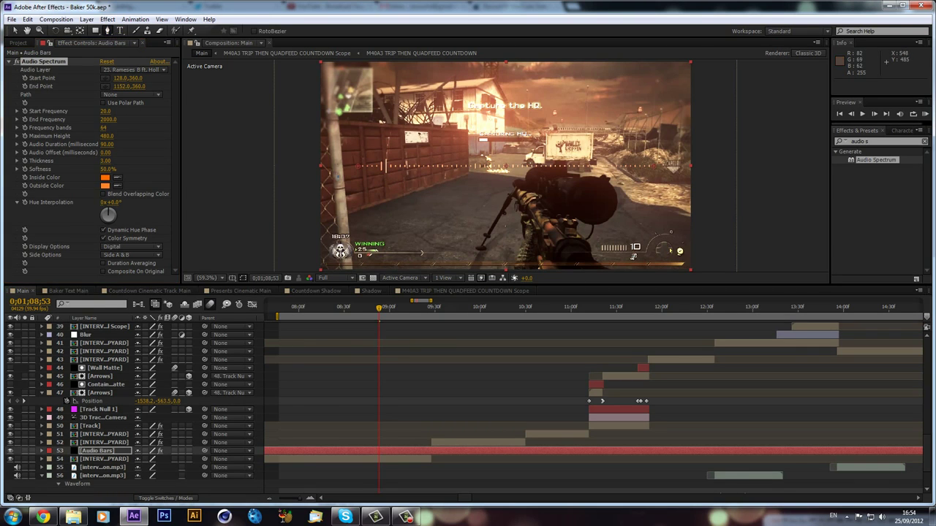
pyautogui.press('/')
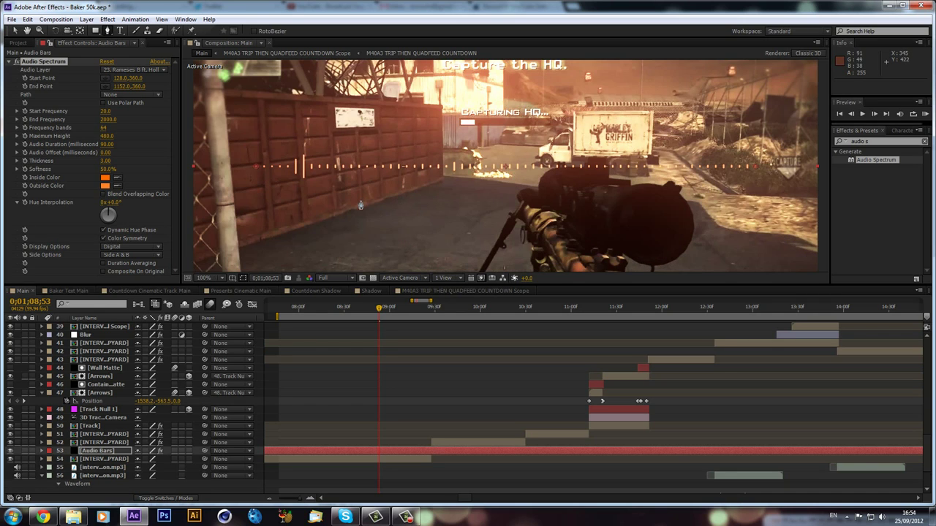
pyautogui.scroll(2, 306, 194)
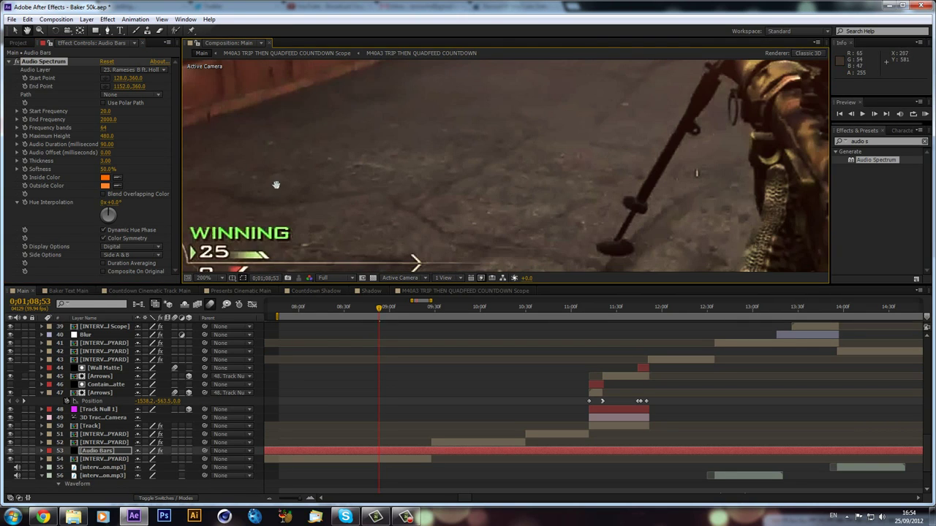
pyautogui.moveTo(291, 195); pyautogui.dragTo(453, 120)
# Step: Draw a Bezier mask along the HUD line that curves up around the skull emblem
pyautogui.press('g')
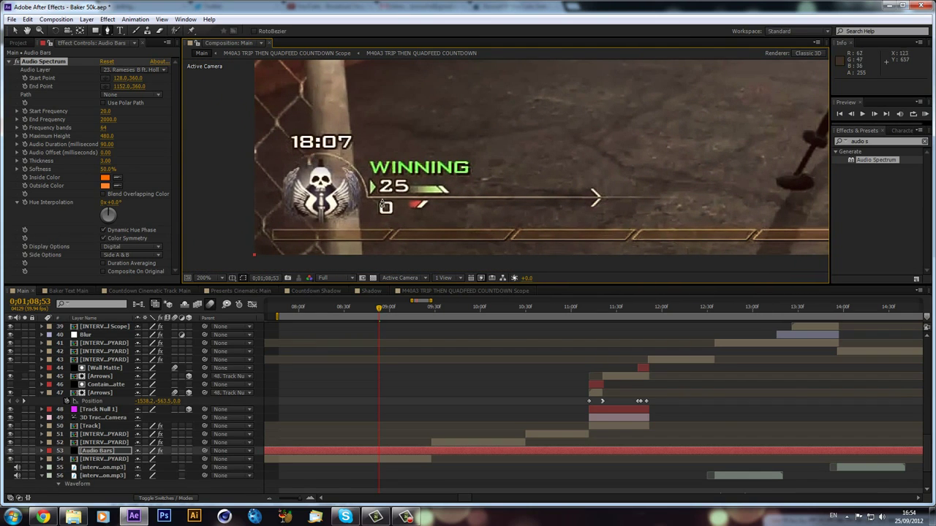
pyautogui.click(675, 198)
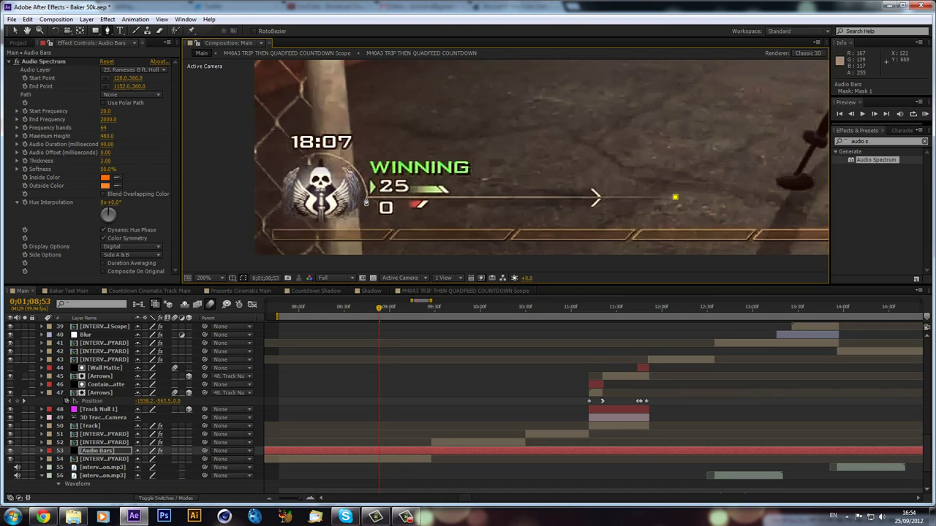
pyautogui.click(366, 197)
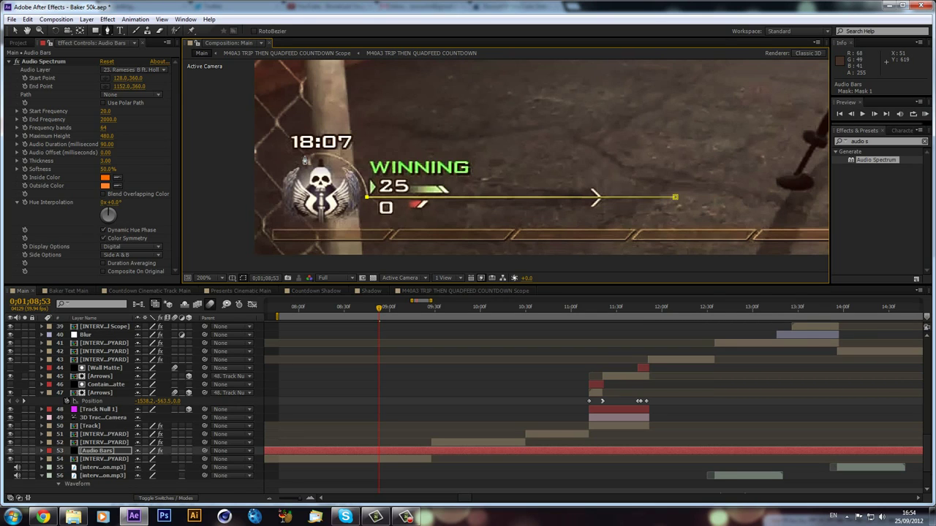
pyautogui.moveTo(305, 158); pyautogui.dragTo(245, 170)
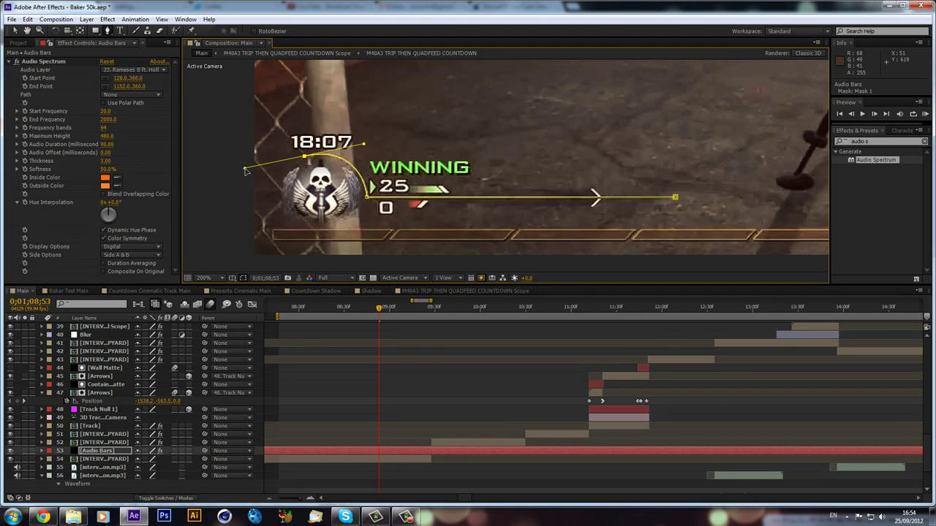
pyautogui.moveTo(245, 171)
pyautogui.mouseDown()
pyautogui.moveTo(256, 211)
pyautogui.moveTo(240, 183)
pyautogui.moveTo(250, 169)
pyautogui.moveTo(243, 166)
pyautogui.mouseUp()
pyautogui.click(424, 388)
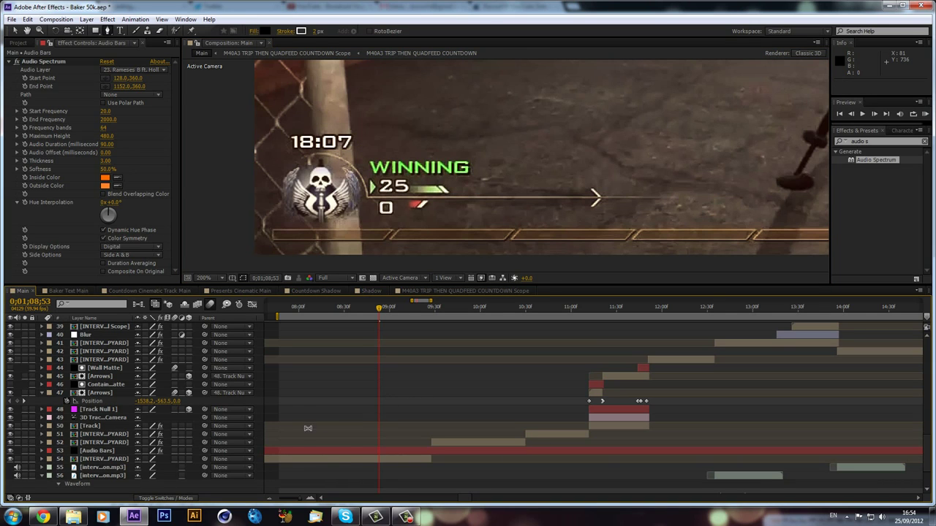
# Step: Set the Audio Spectrum Path to Mask 1 on the Audio Bars layer
pyautogui.click(358, 451)
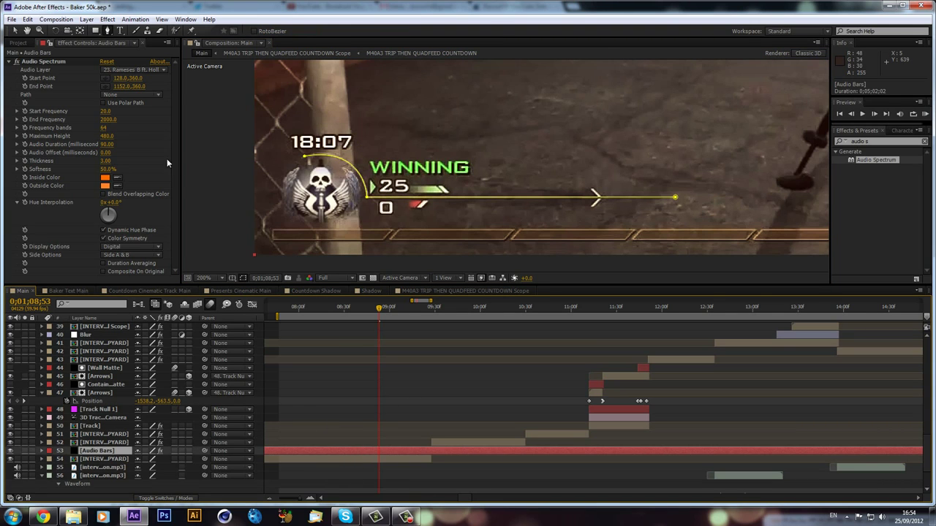
pyautogui.click(27, 89)
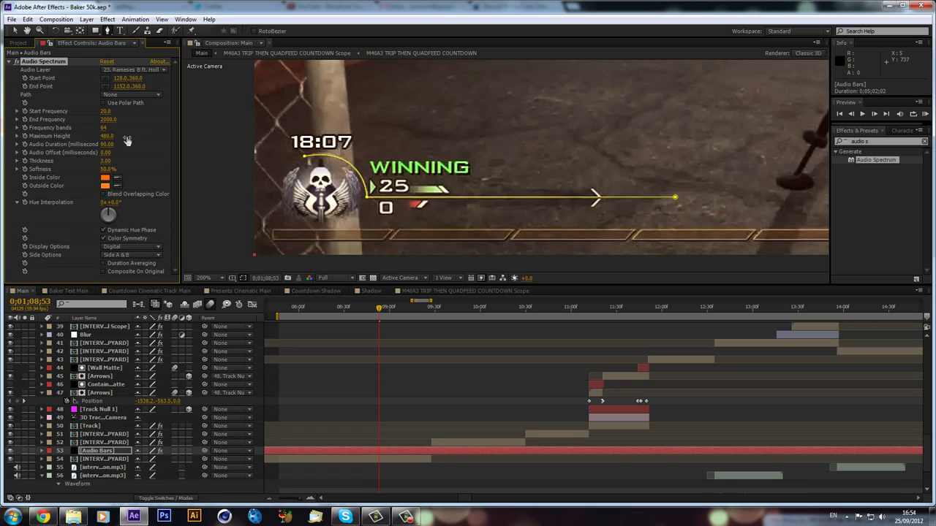
pyautogui.click(139, 95)
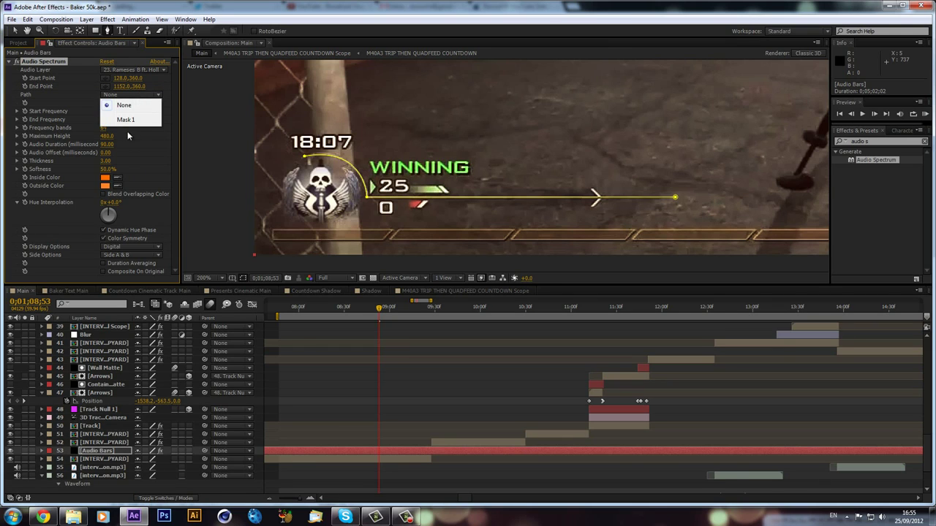
pyautogui.click(124, 120)
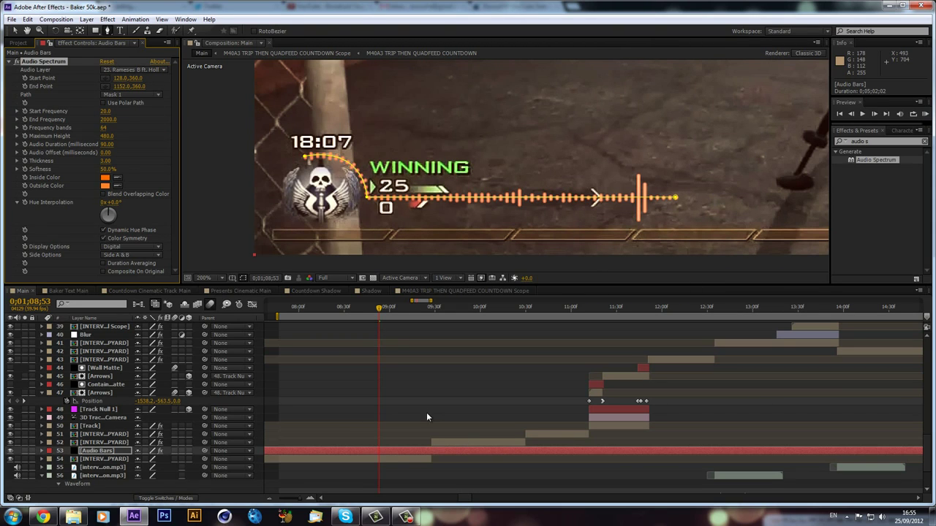
# Step: Fit the view, then zoom back to 200% and pan onto the HUD bars
pyautogui.click(204, 278)
pyautogui.click(229, 301)
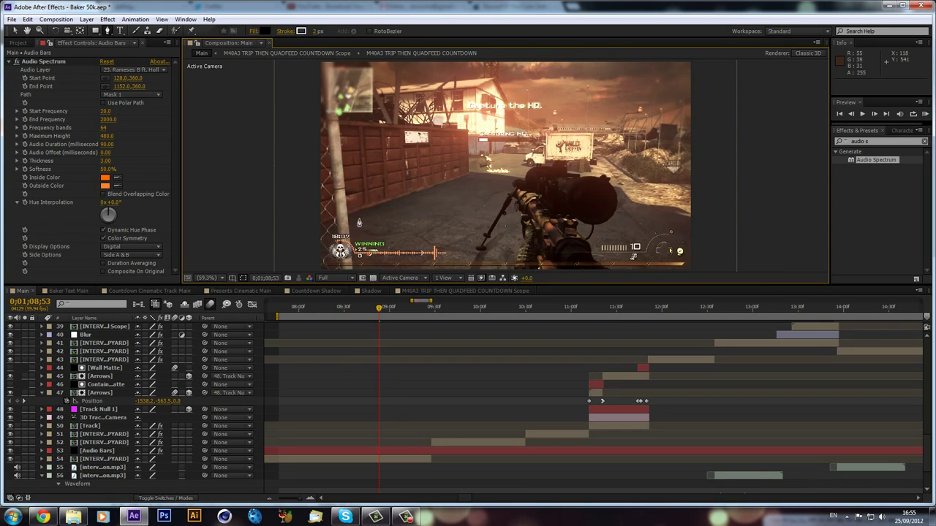
pyautogui.press('/')
pyautogui.press('.')
pyautogui.moveTo(351, 207)
pyautogui.mouseDown()
pyautogui.moveTo(380, 171)
pyautogui.moveTo(384, 128)
pyautogui.mouseUp()
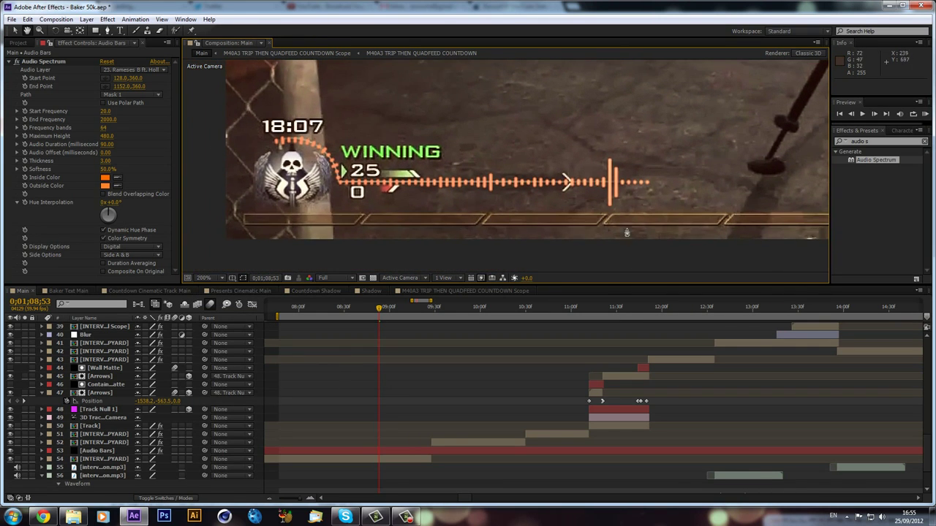
pyautogui.press('g')
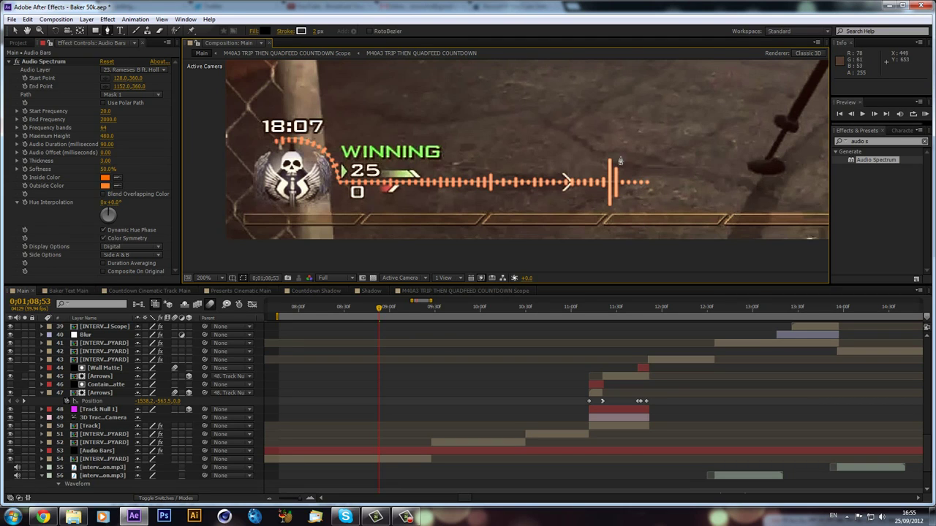
# Step: Duplicate Audio Bars and delete Audio Spectrum from the top copy
pyautogui.click(397, 453)
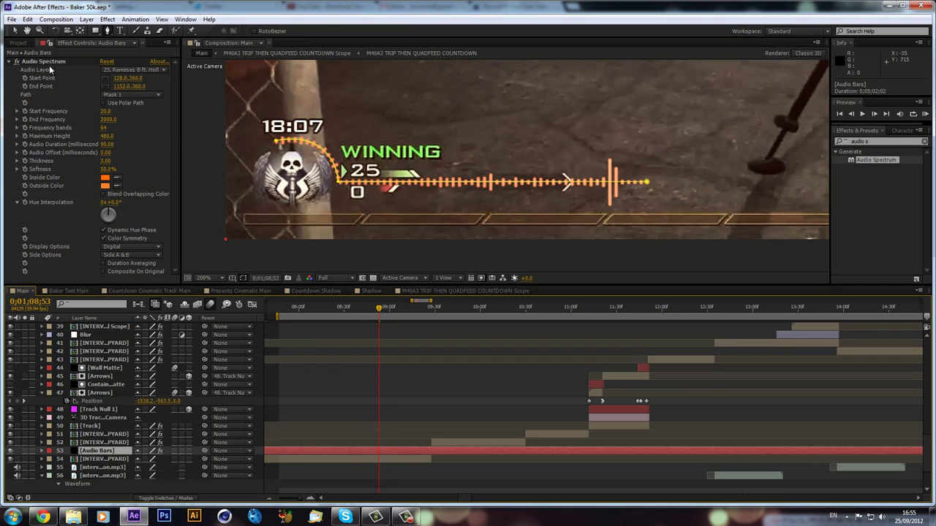
pyautogui.click(87, 19)
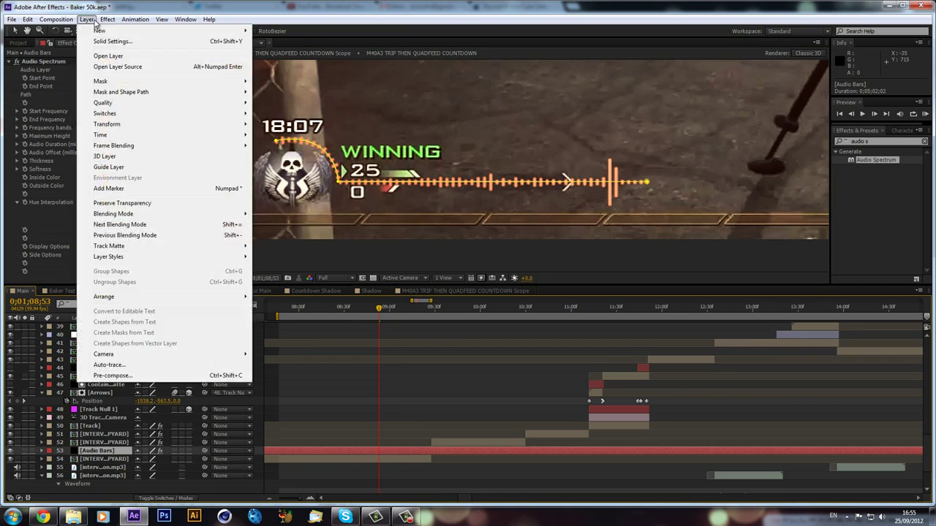
pyautogui.click(441, 450)
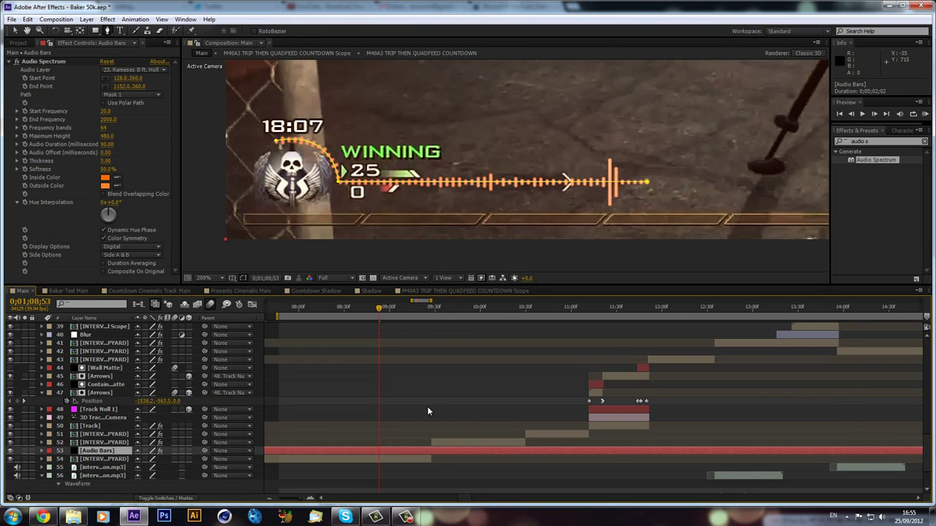
pyautogui.hotkey('ctrl', 'd')
pyautogui.click(44, 61)
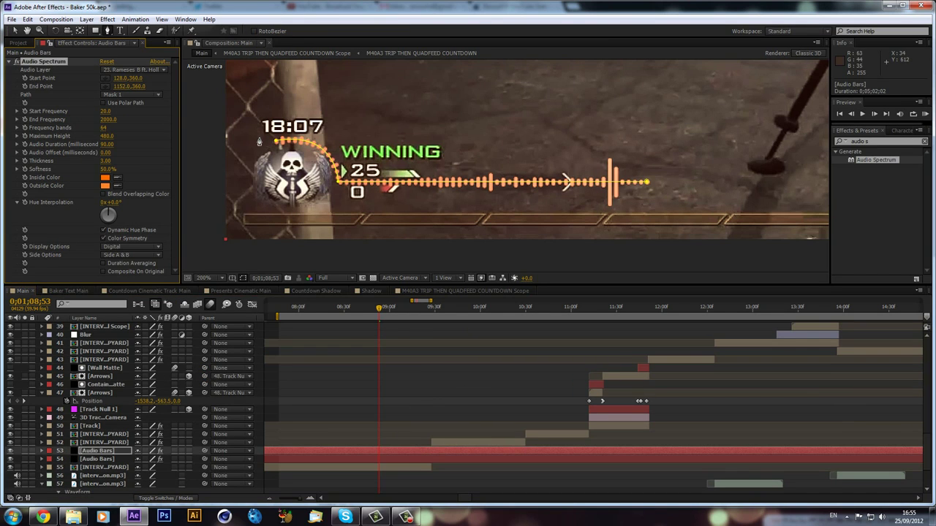
pyautogui.press('Delete')
# Step: Rename the top copy to 'Track Matte'
pyautogui.click(169, 452)
pyautogui.press('m')
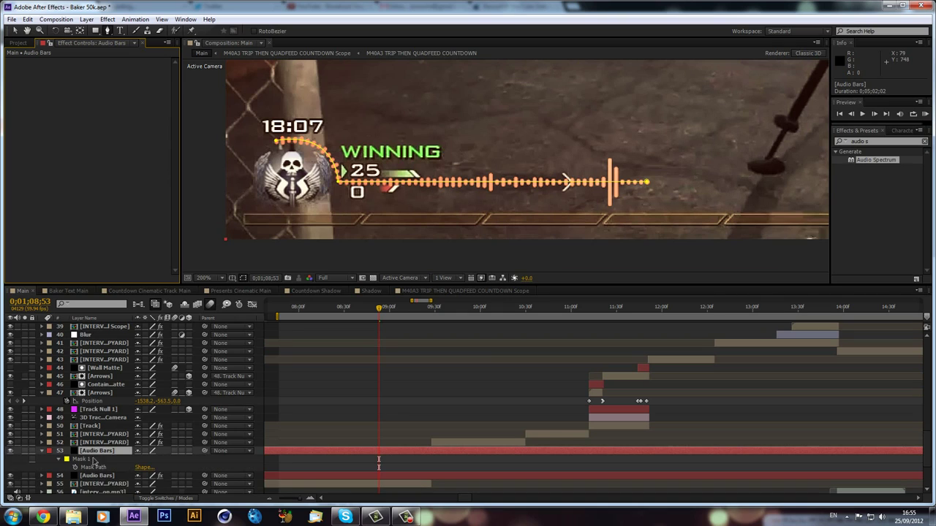
pyautogui.press('m')
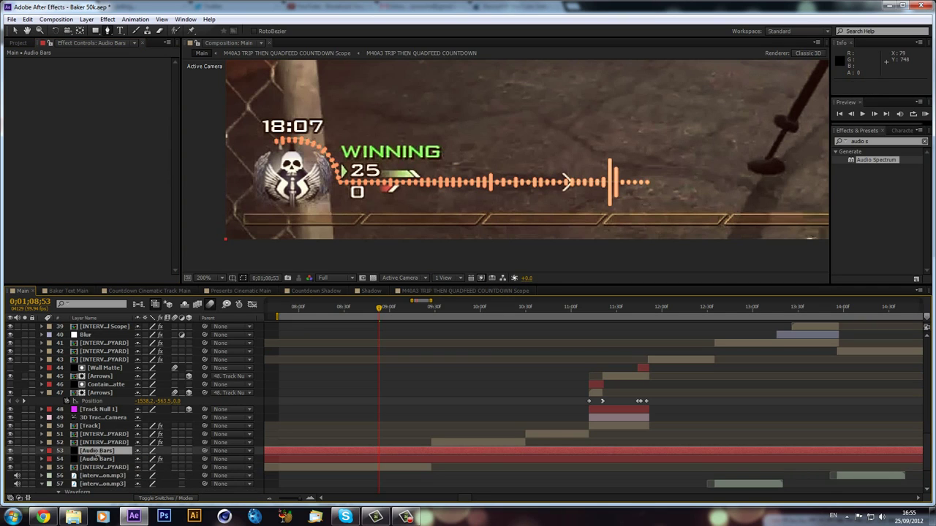
pyautogui.press('Return')
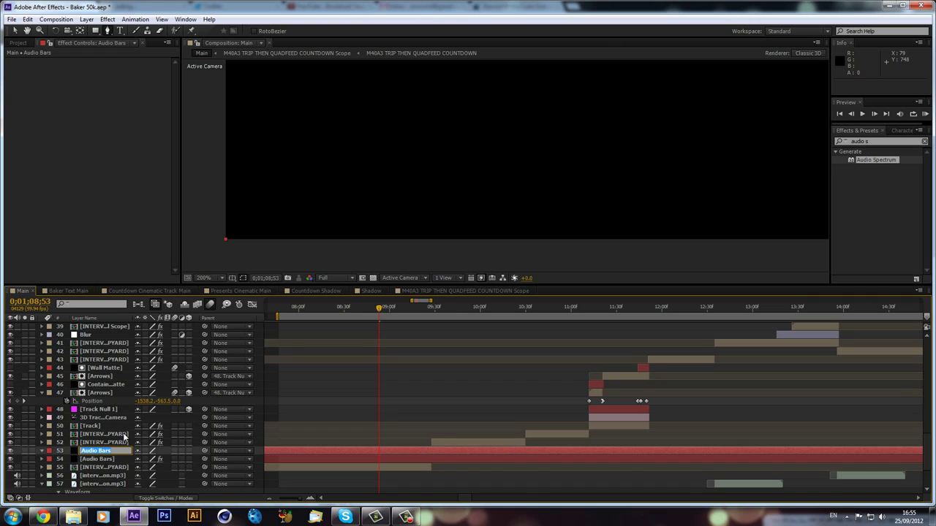
pyautogui.write('Track Matte')
pyautogui.press('Return')
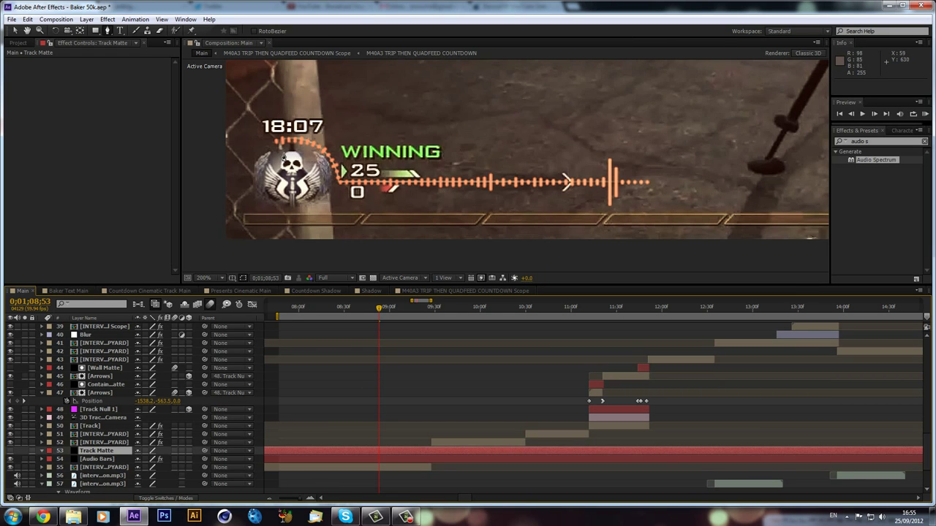
# Step: Draw a closed mask around the curve's end above the skull emblem
pyautogui.click(282, 127)
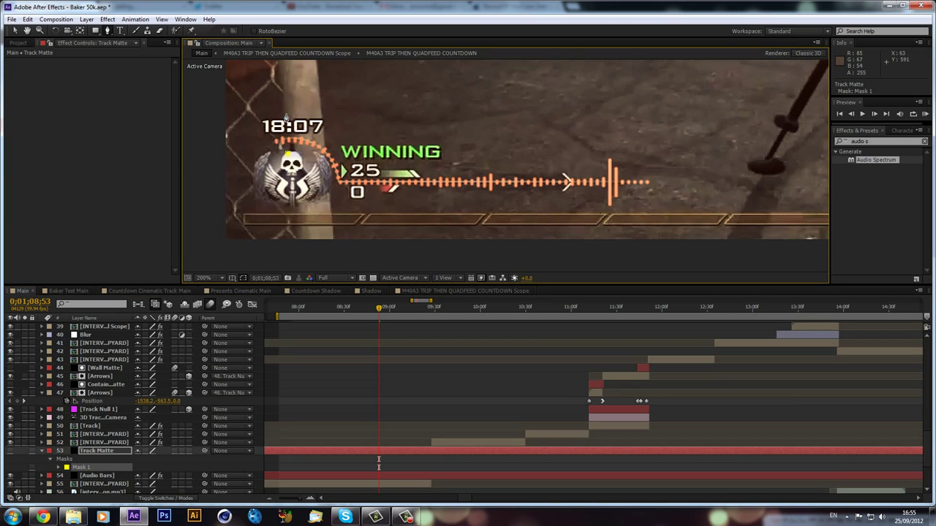
pyautogui.click(259, 118)
pyautogui.click(272, 161)
pyautogui.click(285, 115)
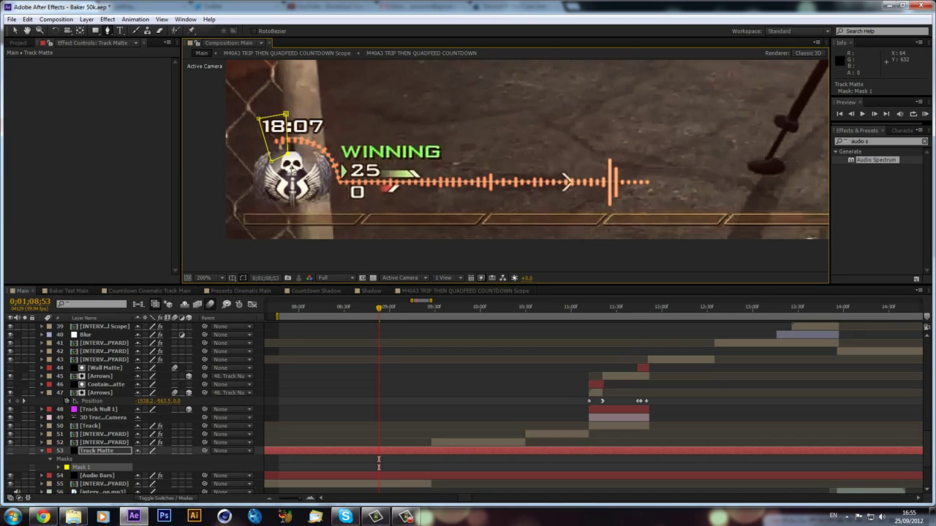
# Step: Draw a closed four-point Mask 2 at the bars' right end, then show and select Track Matte
pyautogui.click(628, 152)
pyautogui.click(629, 215)
pyautogui.click(663, 215)
pyautogui.click(657, 152)
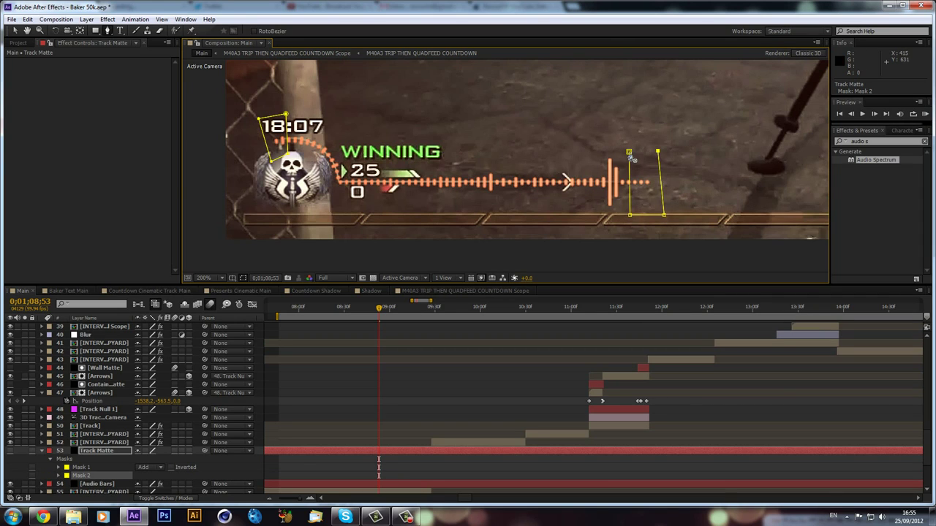
pyautogui.click(630, 153)
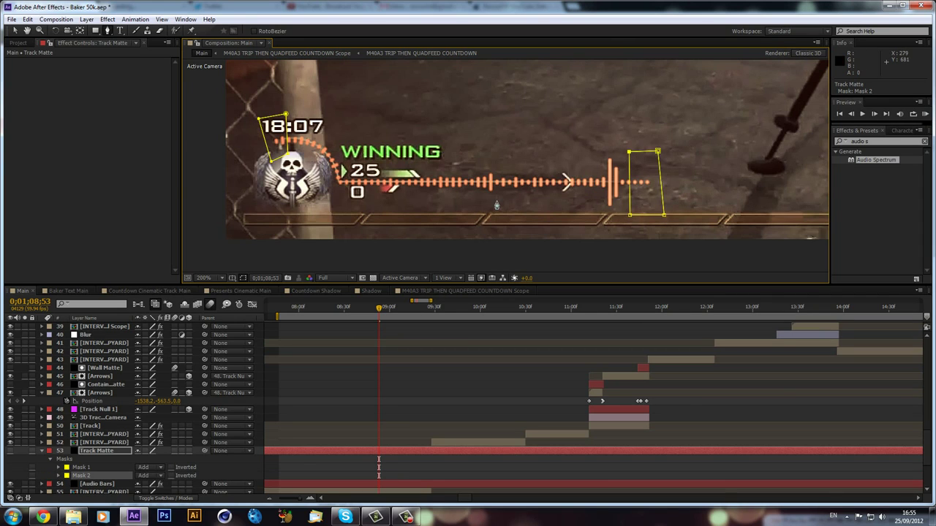
pyautogui.click(10, 451)
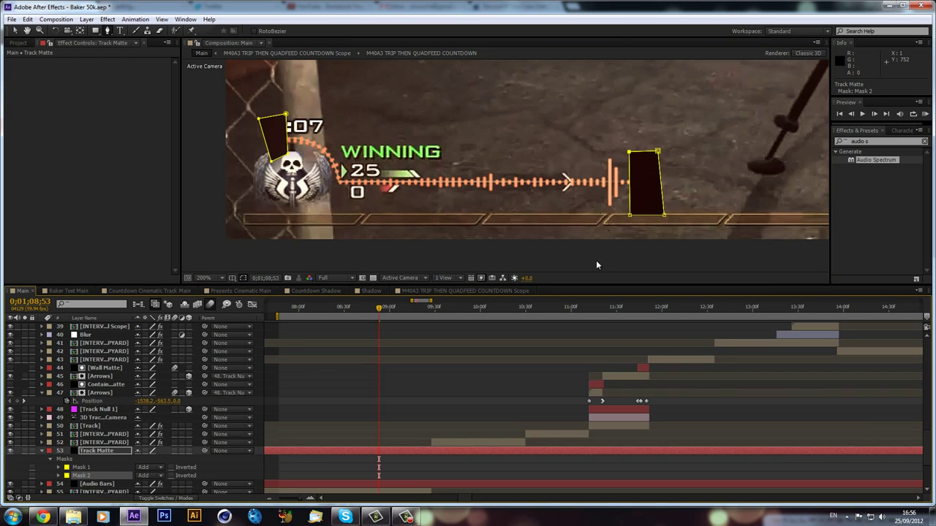
pyautogui.click(14, 31)
pyautogui.click(37, 454)
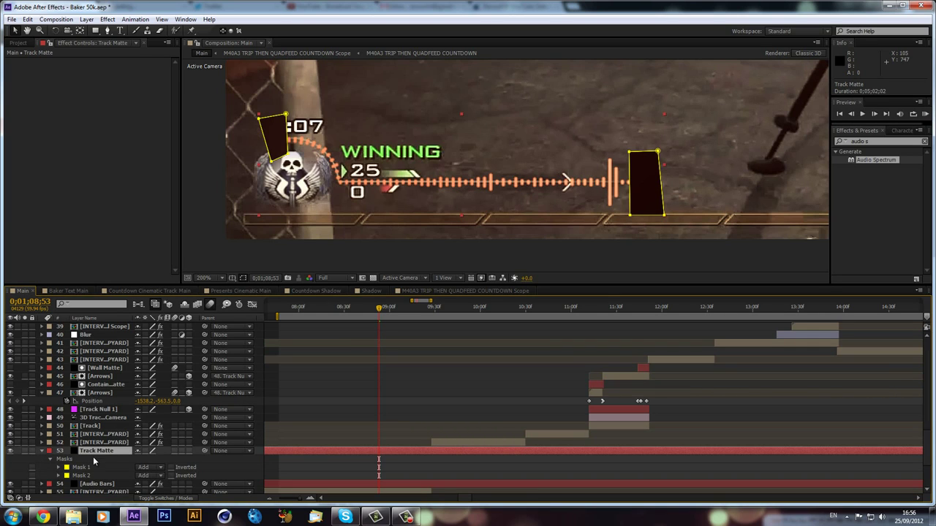
pyautogui.press('f')
pyautogui.click(149, 468)
pyautogui.write('100')
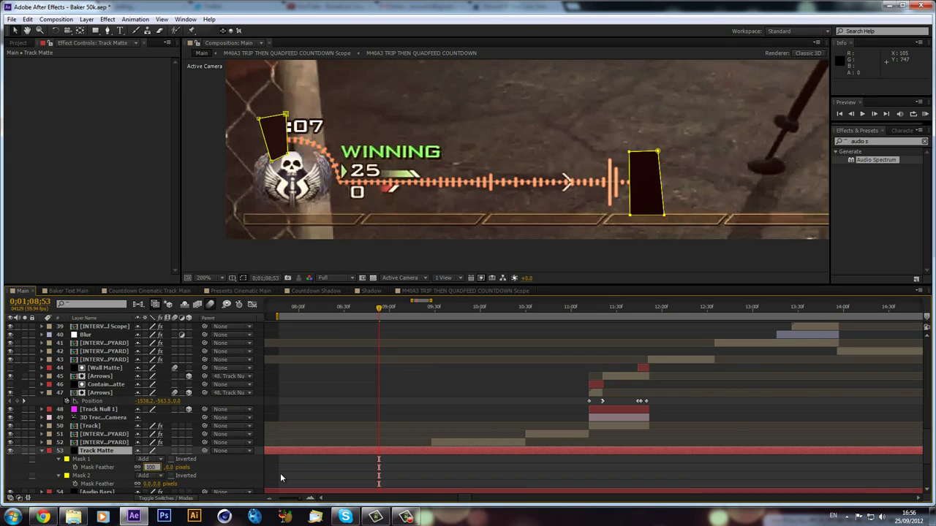
pyautogui.press('Return')
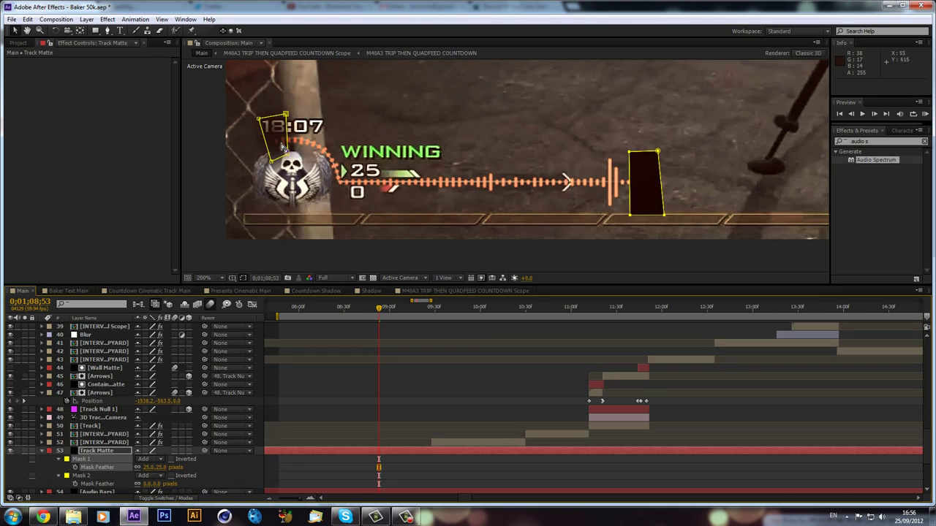
pyautogui.click(149, 467)
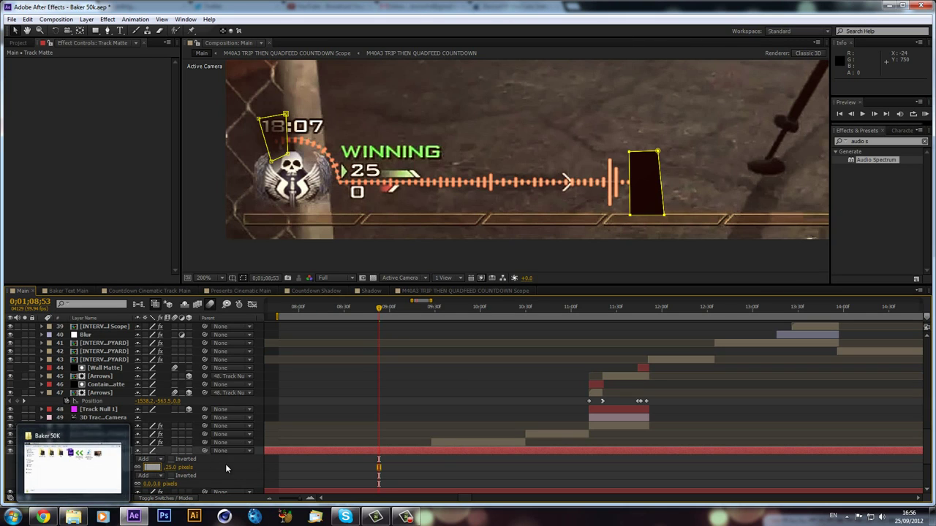
pyautogui.write('0')
pyautogui.click(42, 453)
pyautogui.click(42, 451)
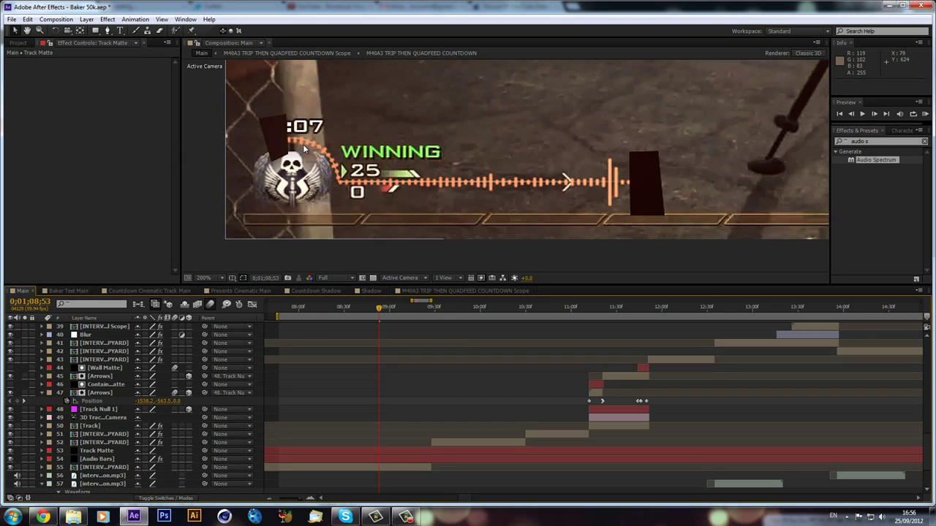
# Step: Set Audio Bars' TrkMat to Alpha Inverted Matte 'Track Matte'
pyautogui.click(104, 451)
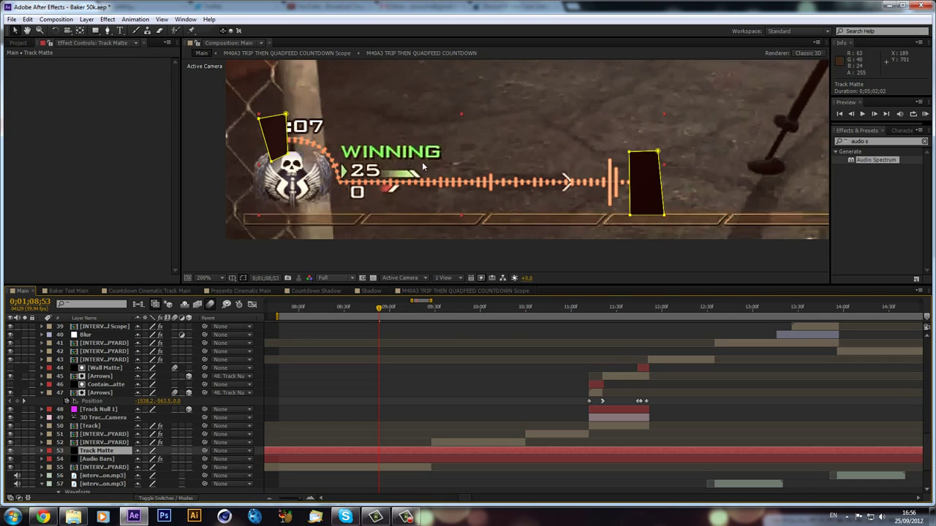
pyautogui.click(114, 458)
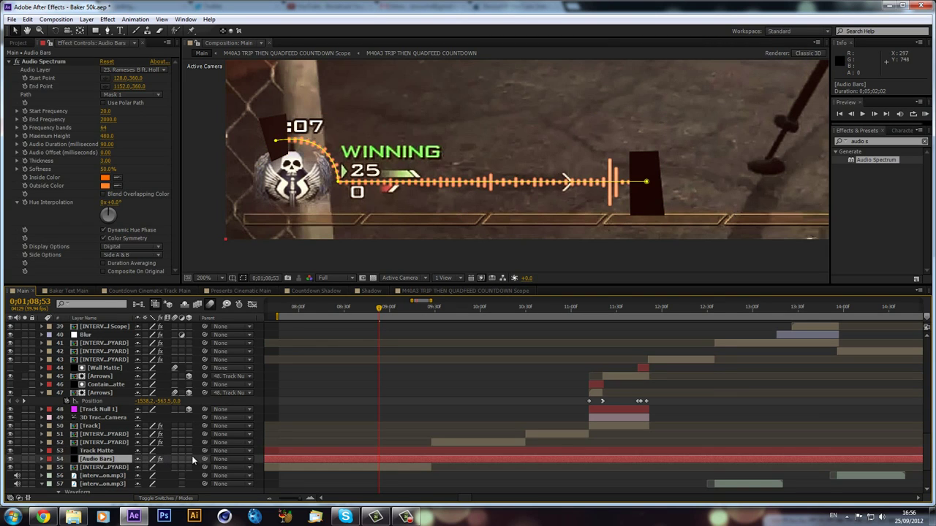
pyautogui.press('F4')
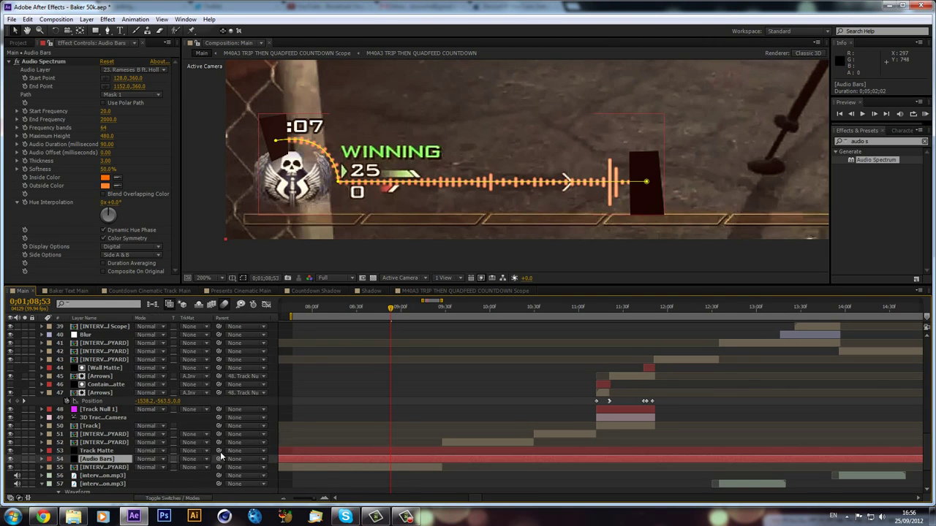
pyautogui.click(190, 457)
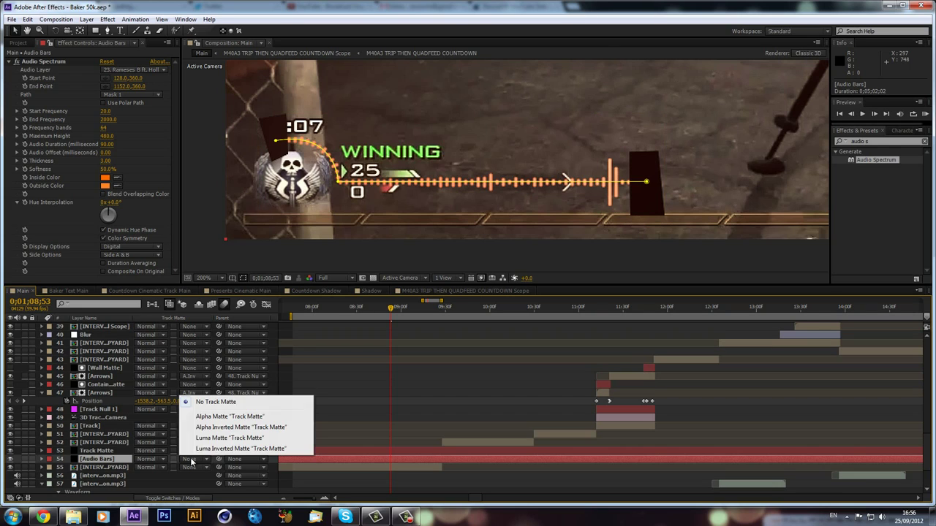
pyautogui.click(213, 428)
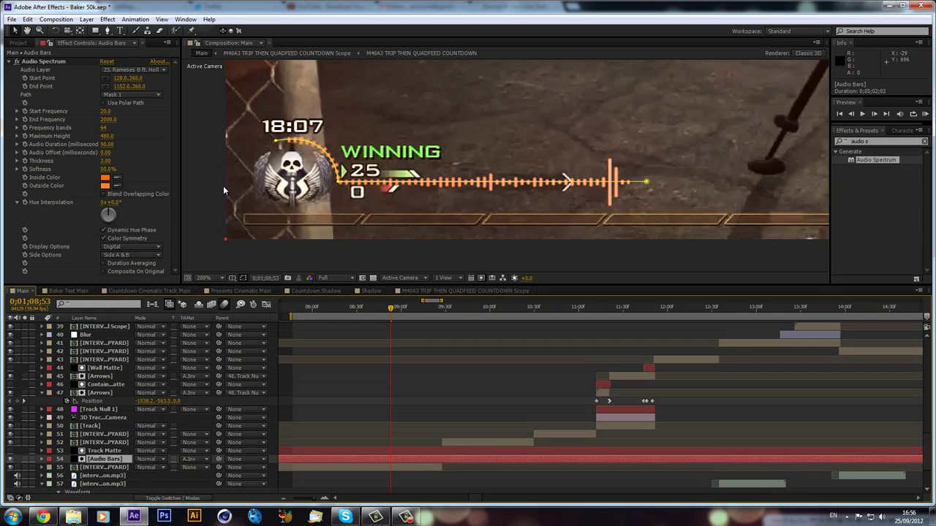
pyautogui.click(110, 459)
# Step: Set Mask Feather on both Track Matte masks to 25 pixels
pyautogui.click(115, 451)
pyautogui.press('f')
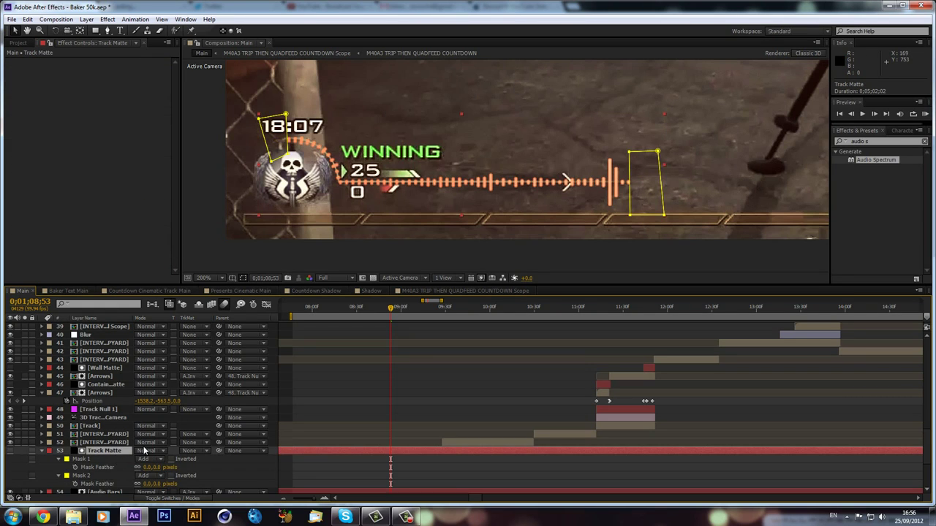
pyautogui.click(81, 459)
pyautogui.keyDown('shift'); pyautogui.click(80, 475); pyautogui.keyUp('shift')
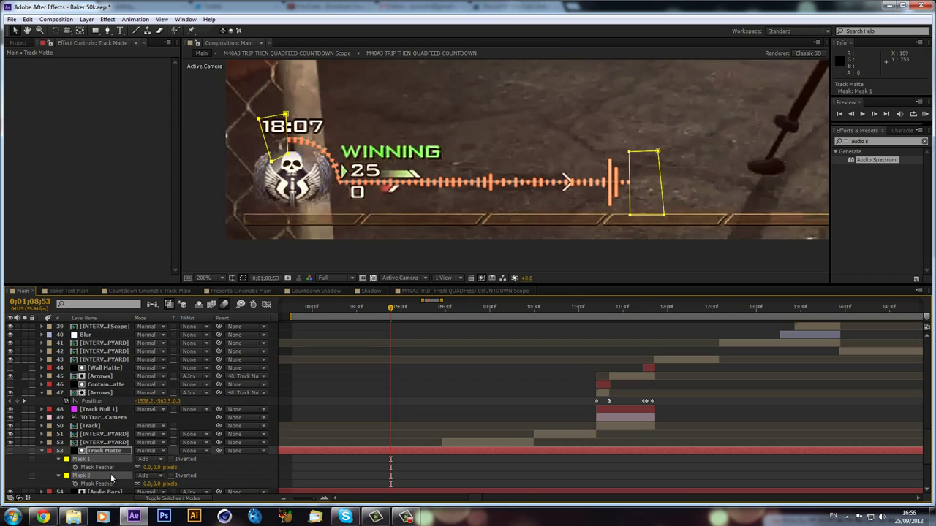
pyautogui.click(150, 484)
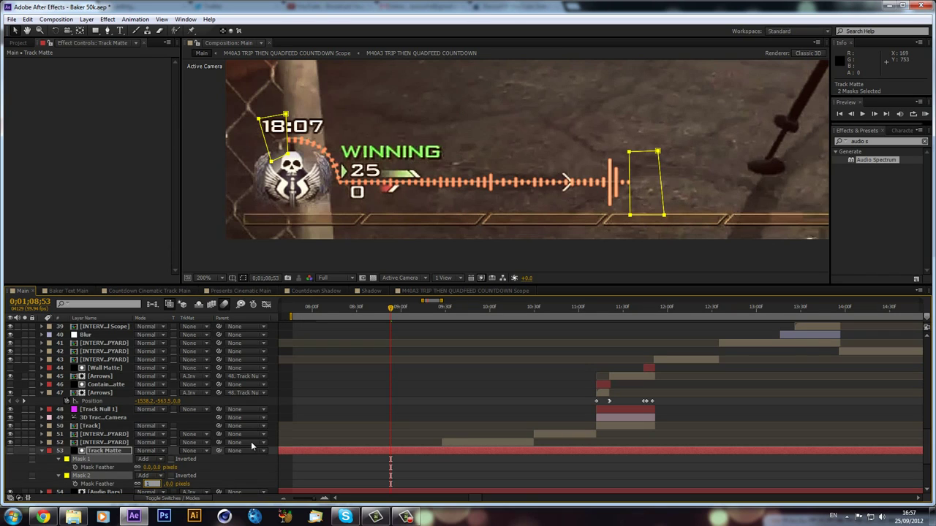
pyautogui.write('10')
pyautogui.press('Return')
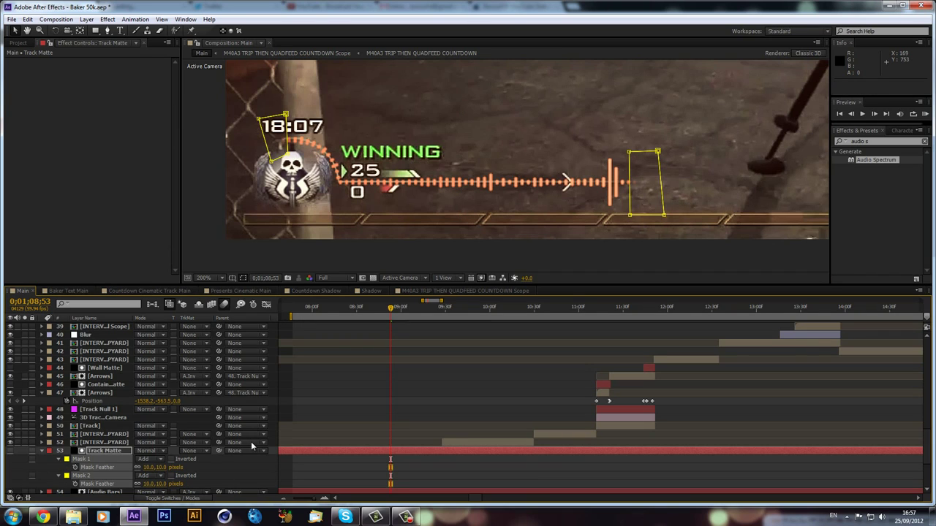
pyautogui.click(149, 485)
pyautogui.write('25')
pyautogui.press('Return')
# Step: Collapse Track Matte, zoom the timeline out and pan to the ammo-10 HUD
pyautogui.click(348, 408)
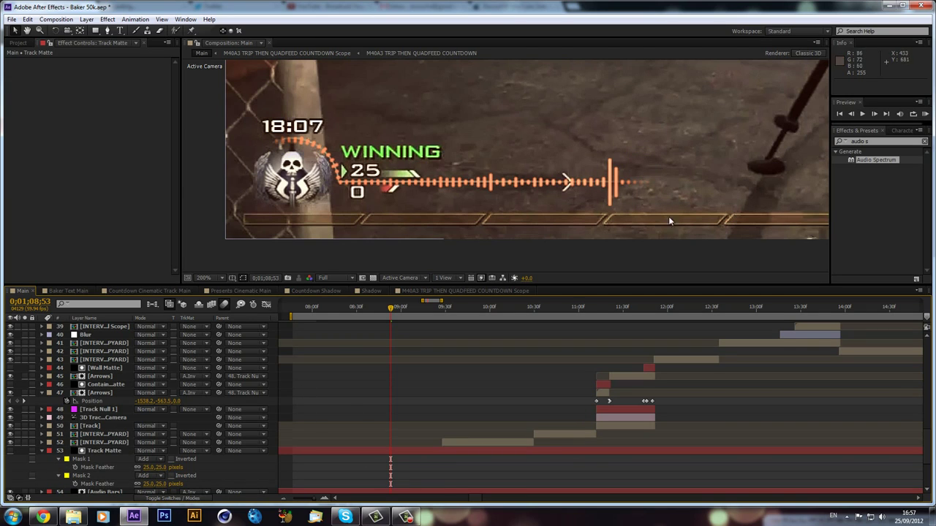
pyautogui.click(67, 458)
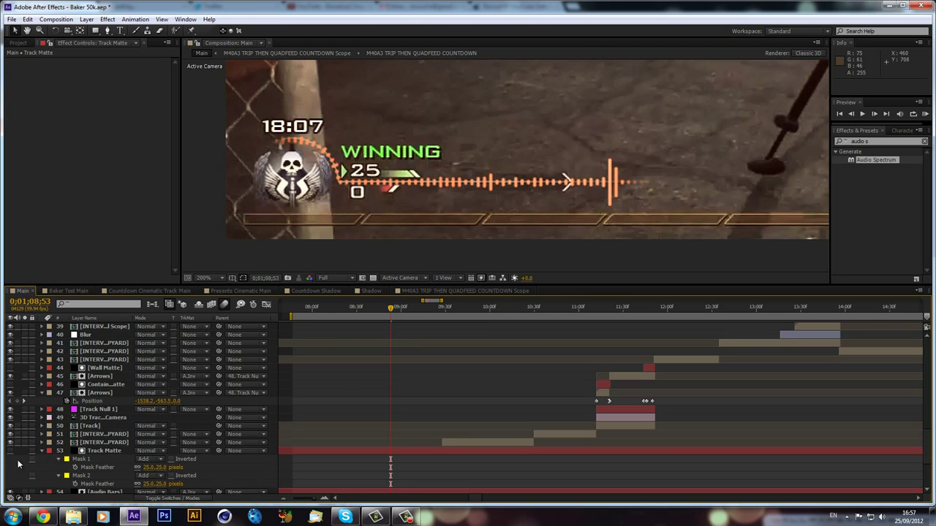
pyautogui.click(42, 452)
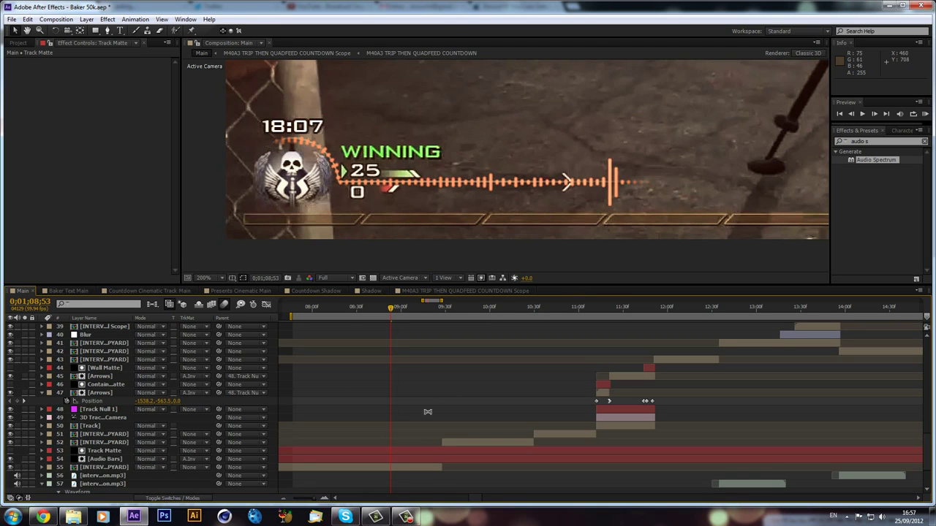
pyautogui.click(285, 498)
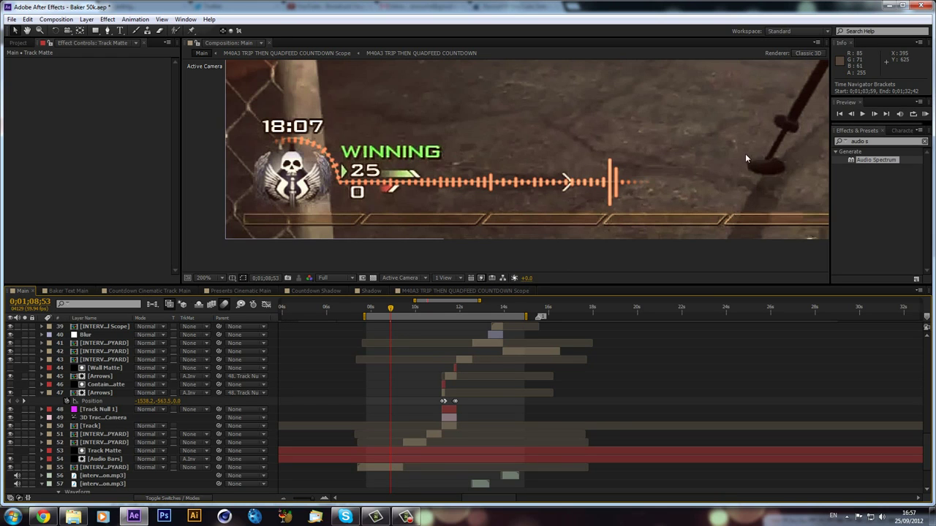
pyautogui.moveTo(745, 148); pyautogui.dragTo(342, 179)
# Step: Duplicate Audio Bars, set the copy to no track matte and delete its old mask
pyautogui.click(315, 458)
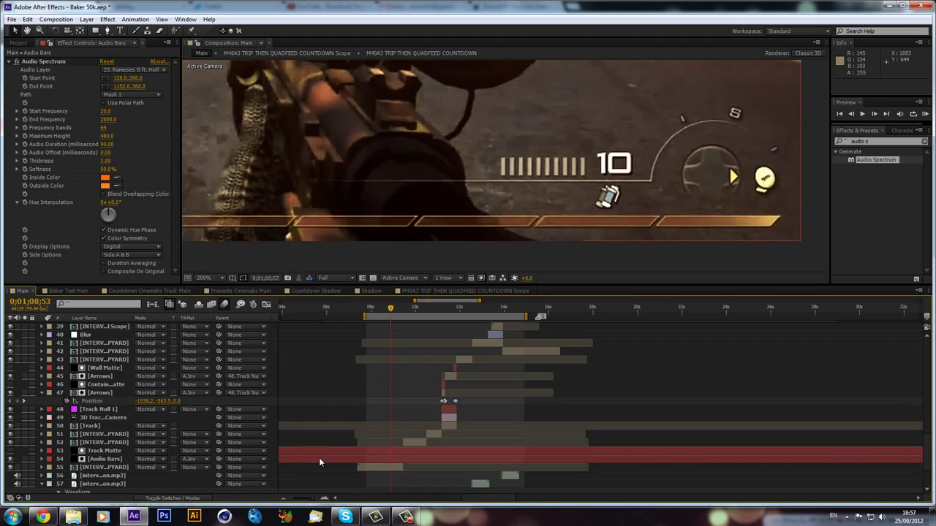
pyautogui.click(324, 459)
pyautogui.hotkey('ctrl', 'd')
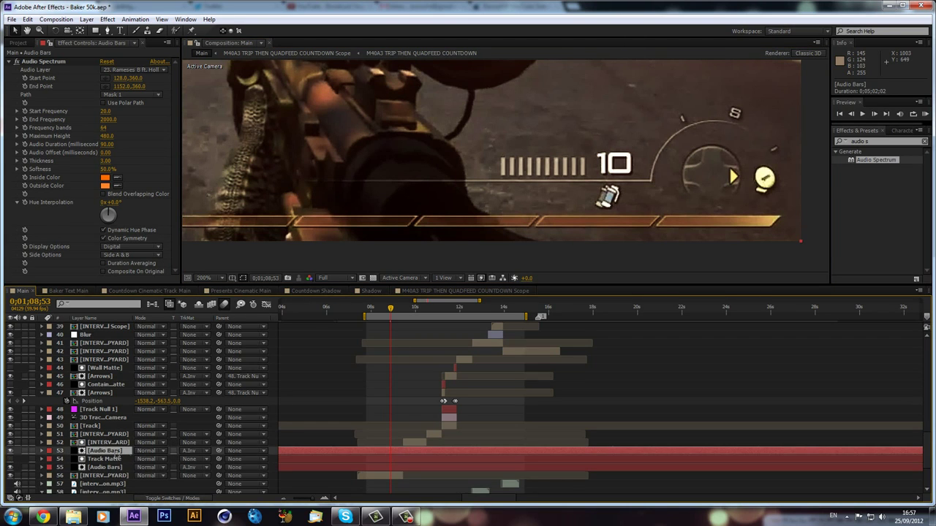
pyautogui.moveTo(109, 451); pyautogui.dragTo(193, 455)
pyautogui.click(202, 450)
pyautogui.click(101, 453)
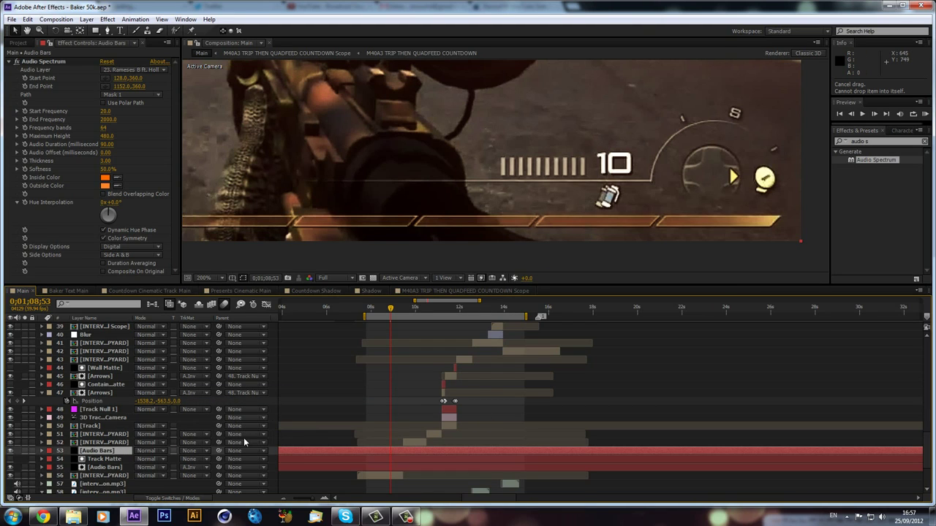
pyautogui.press('m')
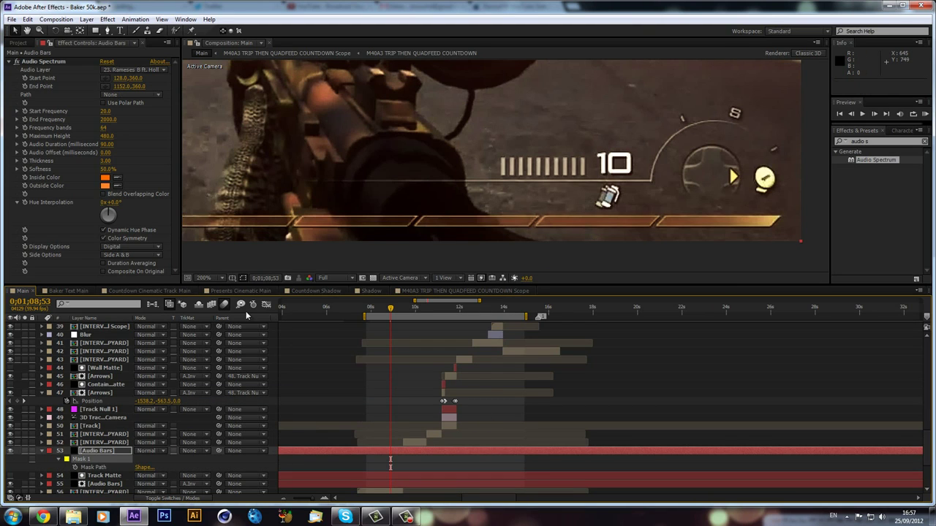
pyautogui.press('m')
# Step: Draw a new mask along the right HUD line curving up above the dial
pyautogui.click(108, 30)
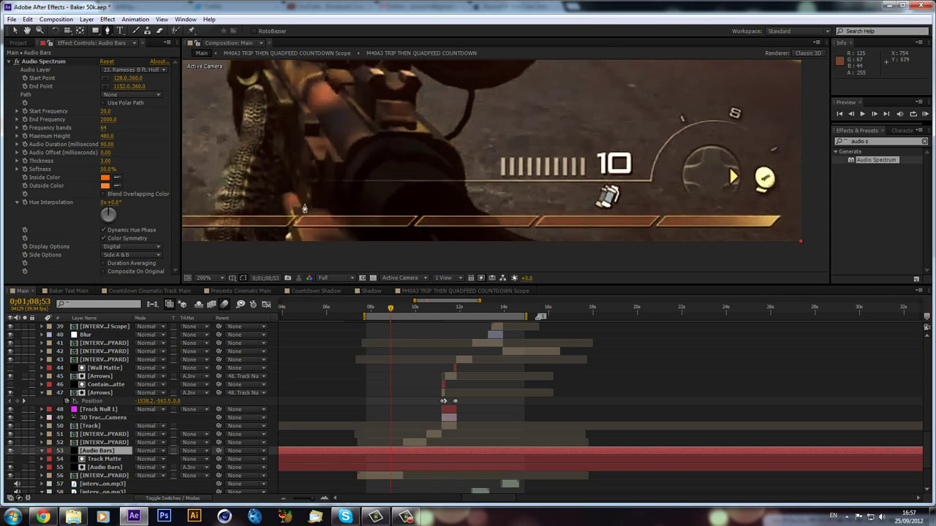
pyautogui.click(308, 182)
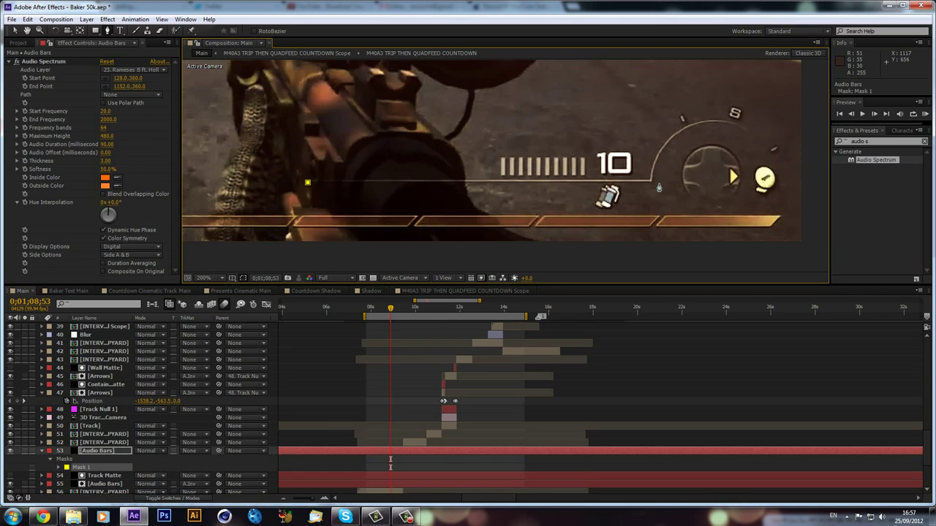
pyautogui.click(652, 182)
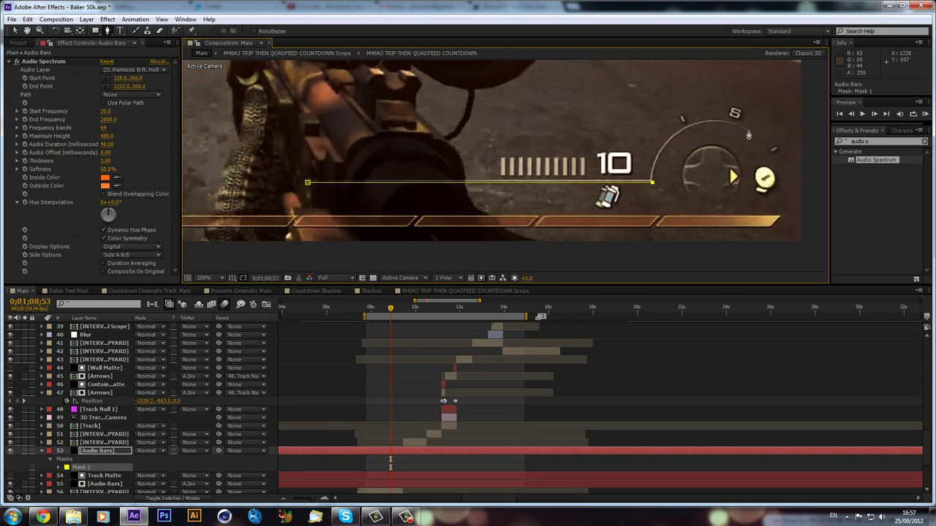
pyautogui.moveTo(742, 129); pyautogui.dragTo(833, 159)
pyautogui.hotkey('ctrl', 'z')
pyautogui.click(730, 122)
pyautogui.moveTo(740, 130); pyautogui.dragTo(803, 131)
# Step: Set the copy's Audio Spectrum Path to Mask 1 and select the Track Matte layer
pyautogui.click(153, 95)
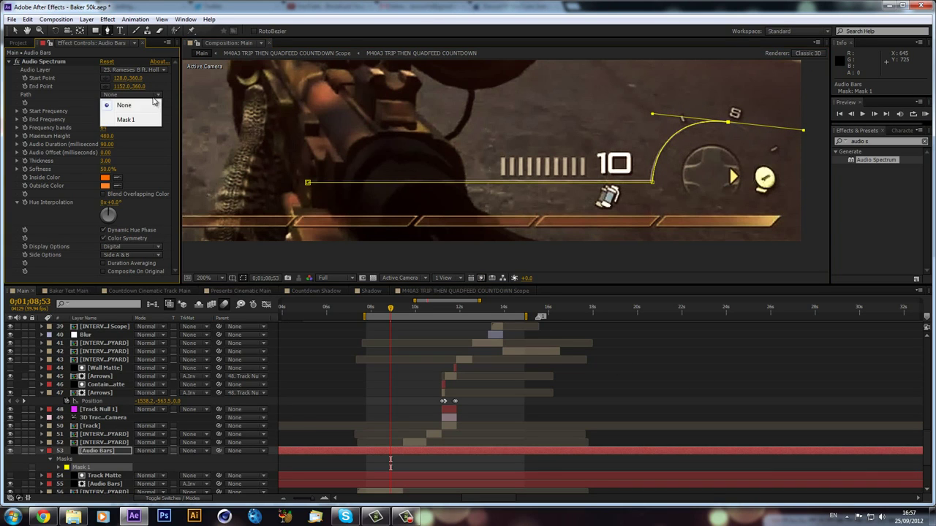
pyautogui.click(146, 121)
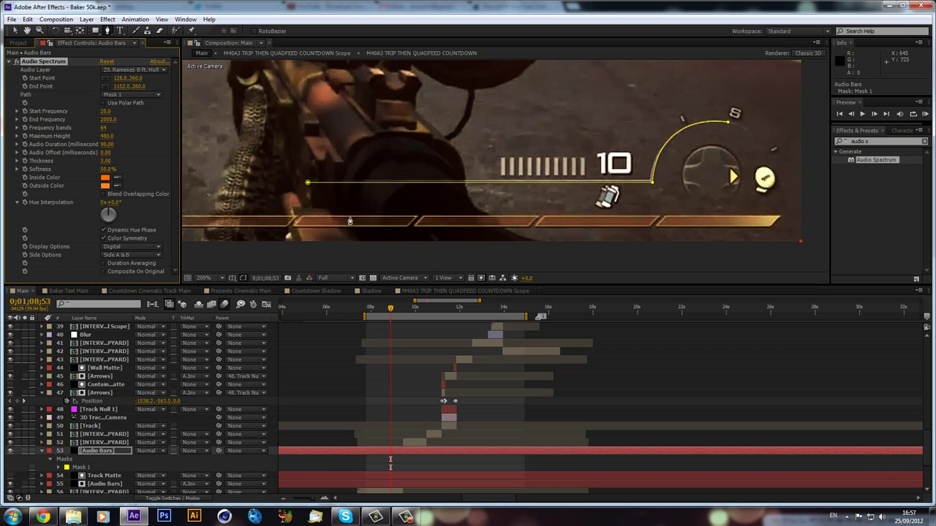
pyautogui.click(121, 476)
# Step: Duplicate Track Matte, move the copy above Audio Bars, and draw a four-sided mask over the bars' left end
pyautogui.hotkey('ctrl', 'd')
pyautogui.moveTo(120, 476); pyautogui.dragTo(120, 446)
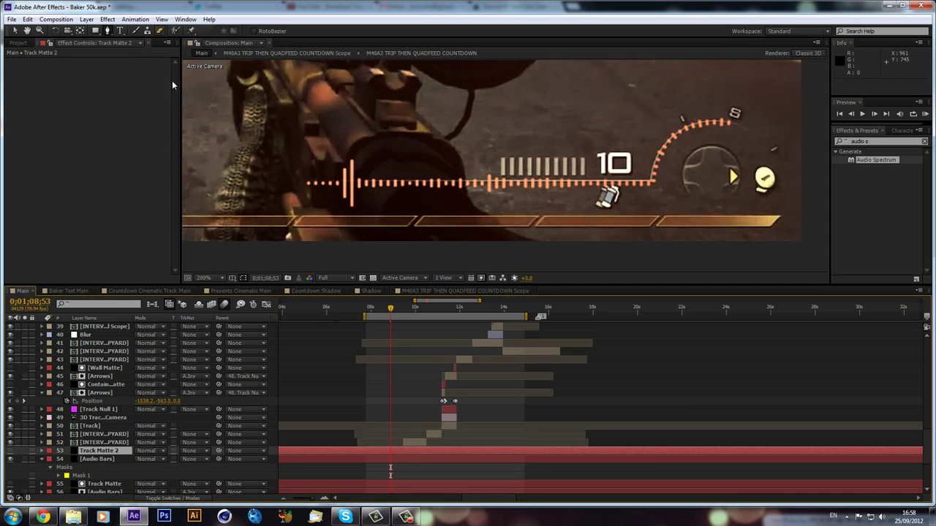
pyautogui.click(328, 158)
pyautogui.click(326, 207)
pyautogui.click(292, 211)
pyautogui.click(304, 159)
pyautogui.click(329, 157)
# Step: Draw a second closed four-sided mask over the right end of the spectrum bars
pyautogui.click(720, 94)
pyautogui.click(720, 147)
pyautogui.click(758, 144)
pyautogui.click(752, 87)
pyautogui.click(720, 93)
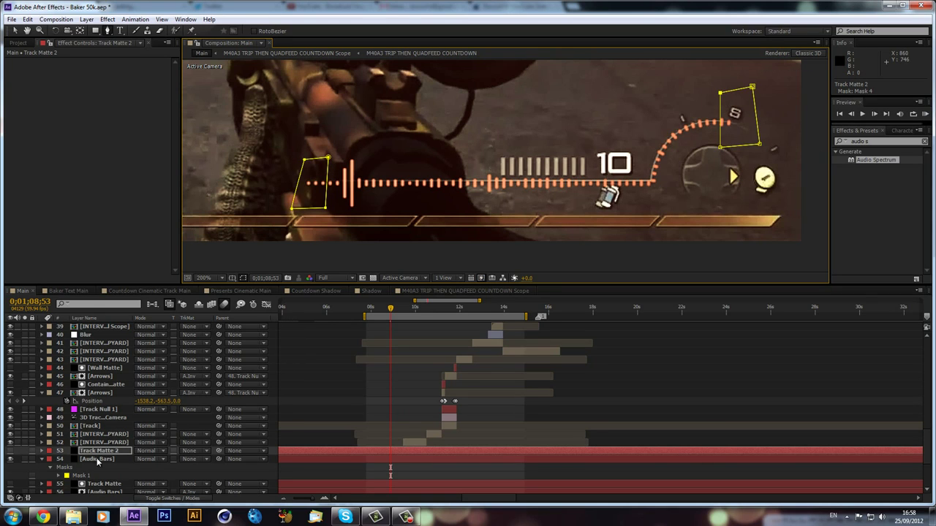
# Step: Set the Audio Bars track matte to Alpha Inverted Matte using Track Matte 2
pyautogui.click(95, 458)
pyautogui.click(156, 459)
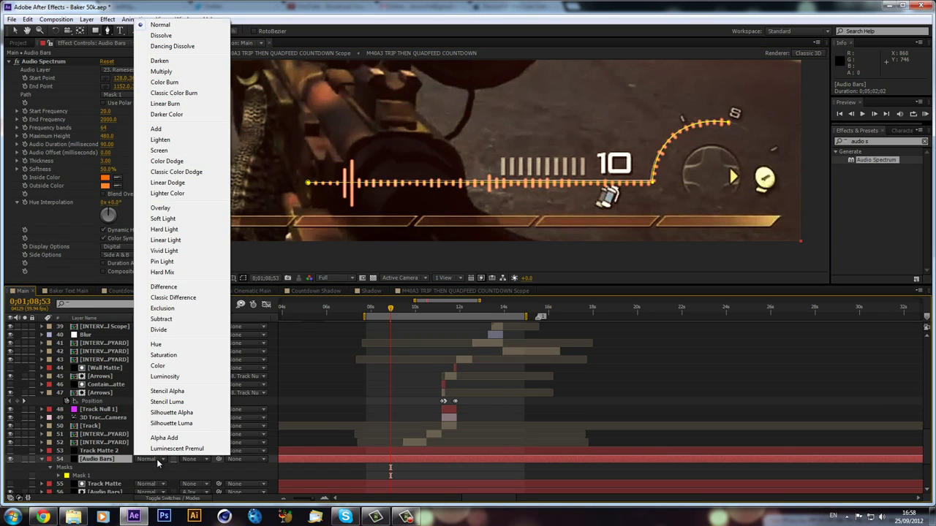
pyautogui.click(194, 459)
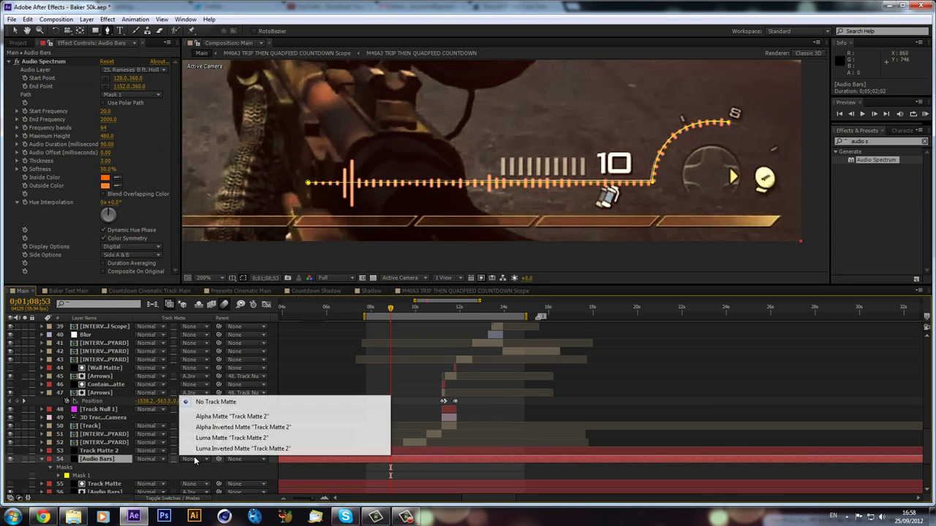
pyautogui.click(223, 430)
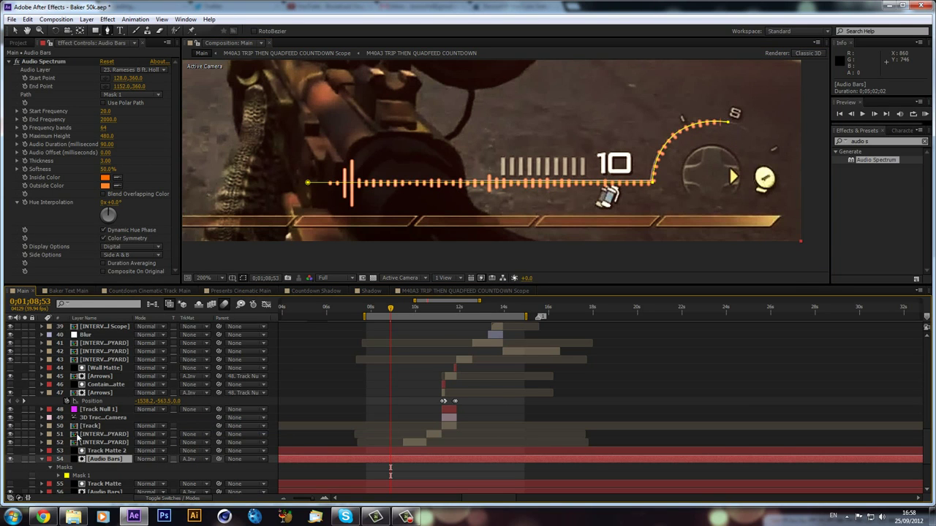
# Step: Delete the two old inherited masks from the Track Matte 2 layer
pyautogui.click(93, 451)
pyautogui.press('f')
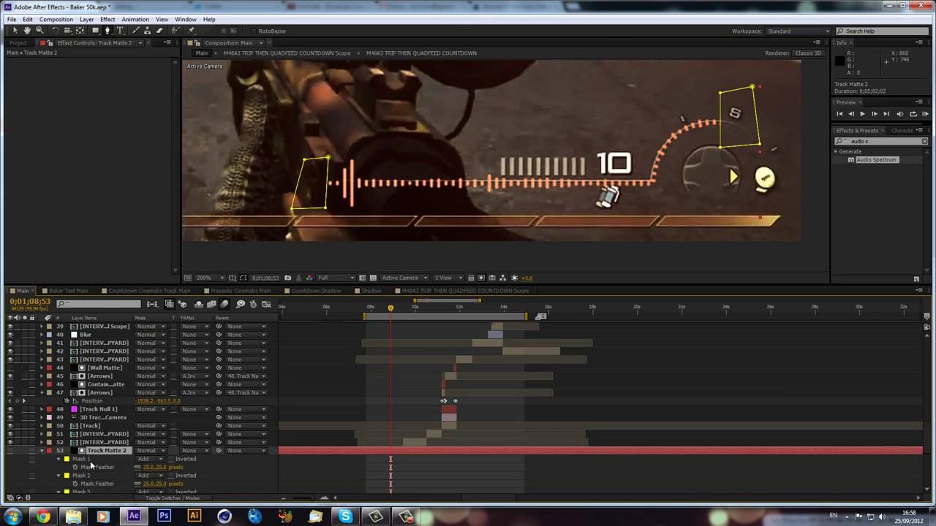
pyautogui.click(83, 460)
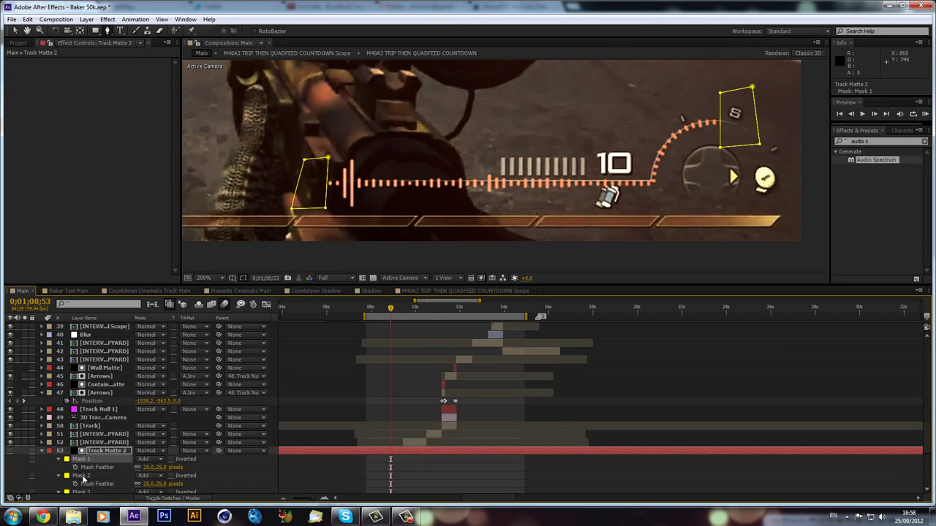
pyautogui.click(83, 476)
pyautogui.scroll(-1, 83, 476)
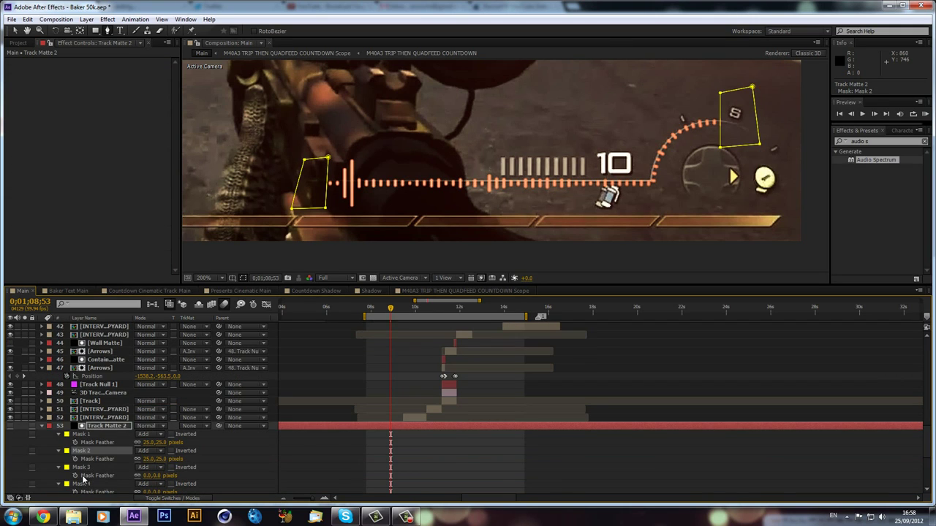
pyautogui.keyDown('shift'); pyautogui.click(86, 435); pyautogui.keyUp('shift')
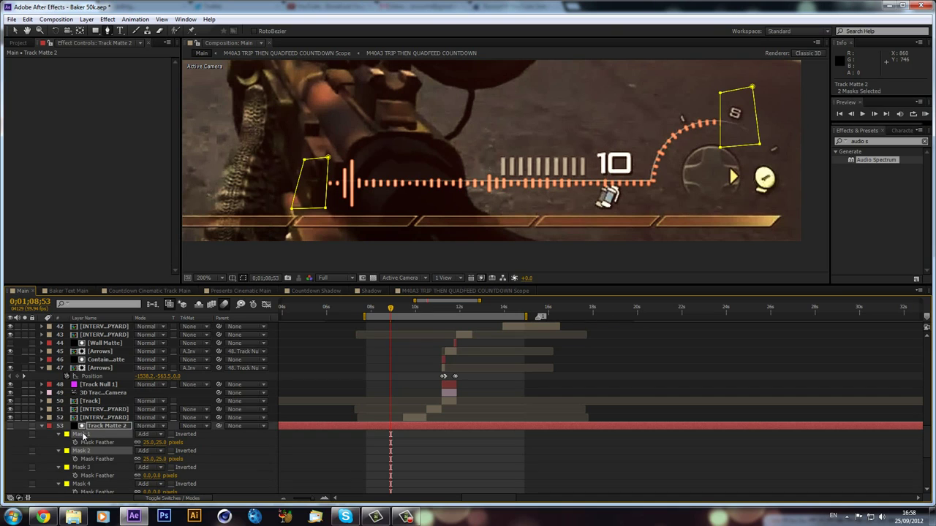
pyautogui.press('Delete')
# Step: Feather both new end masks by 25 pixels
pyautogui.click(94, 434)
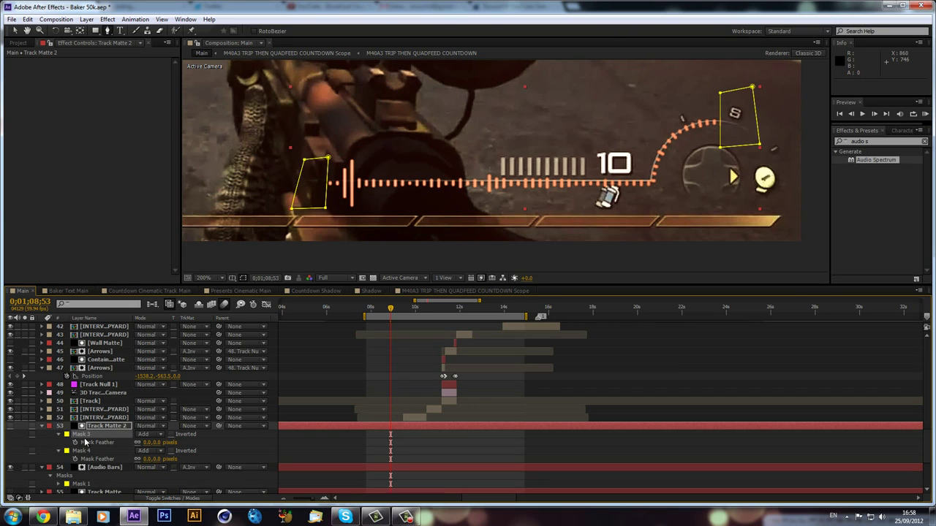
pyautogui.keyDown('shift'); pyautogui.click(86, 450); pyautogui.keyUp('shift')
pyautogui.write('25')
pyautogui.press('Return')
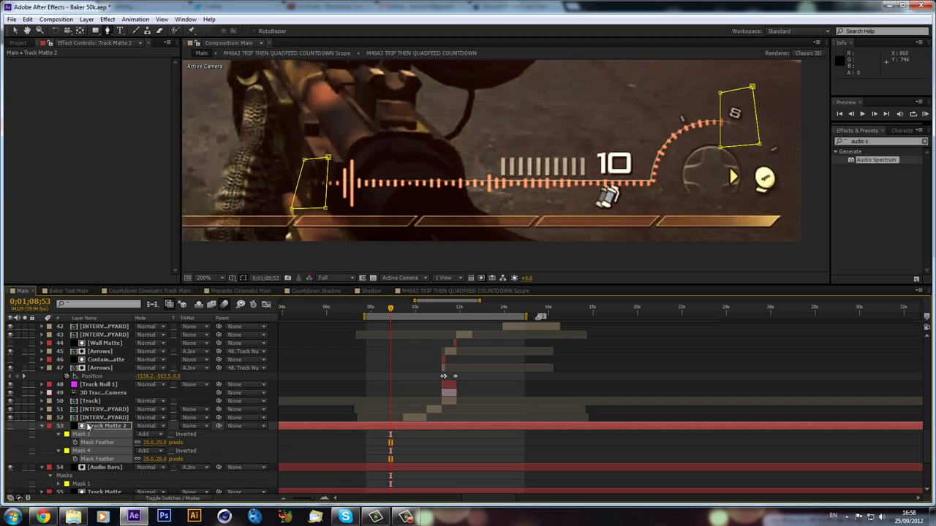
pyautogui.click(41, 425)
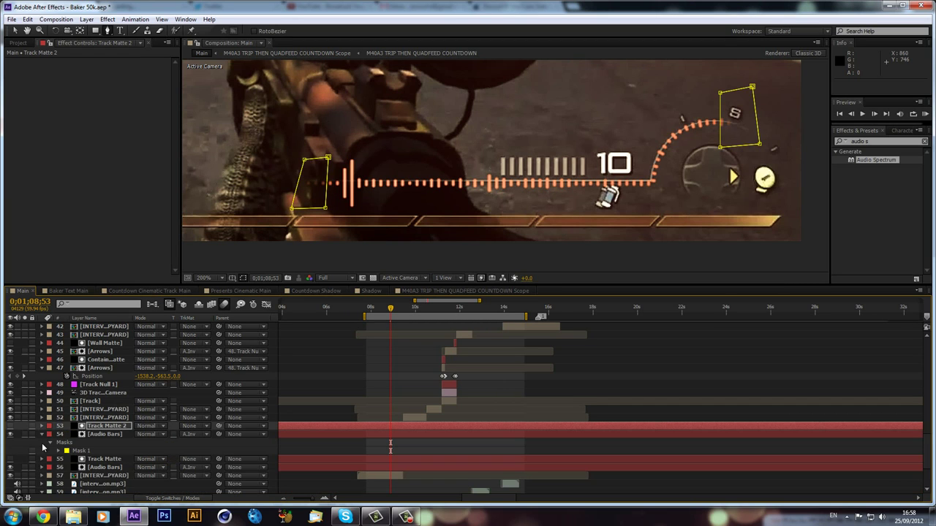
# Step: Fit the full game frame in the viewer, return to the Selection tool, and play a RAM preview
pyautogui.click(41, 434)
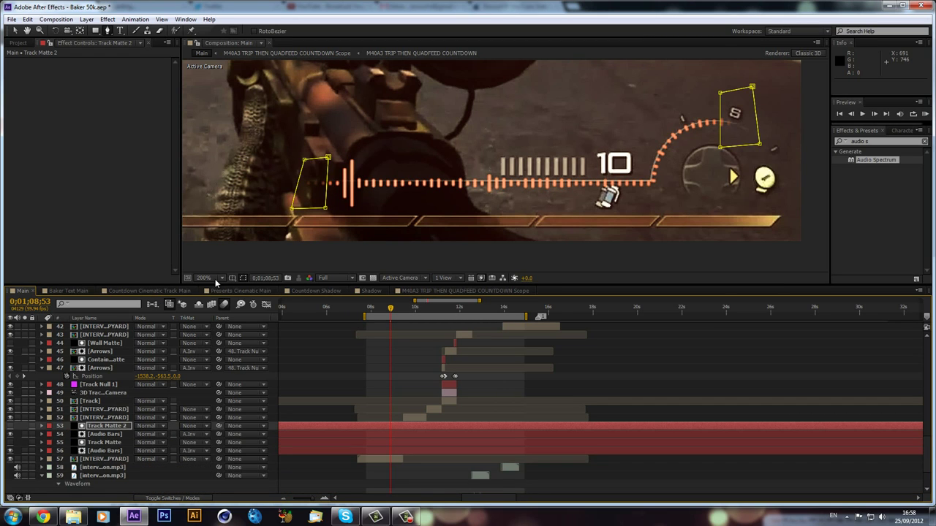
pyautogui.click(207, 278)
pyautogui.click(219, 299)
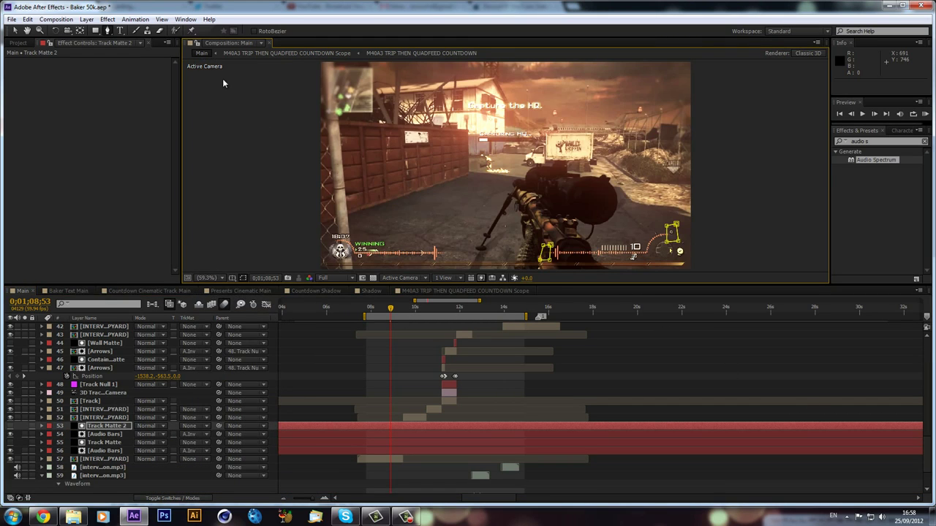
pyautogui.click(15, 31)
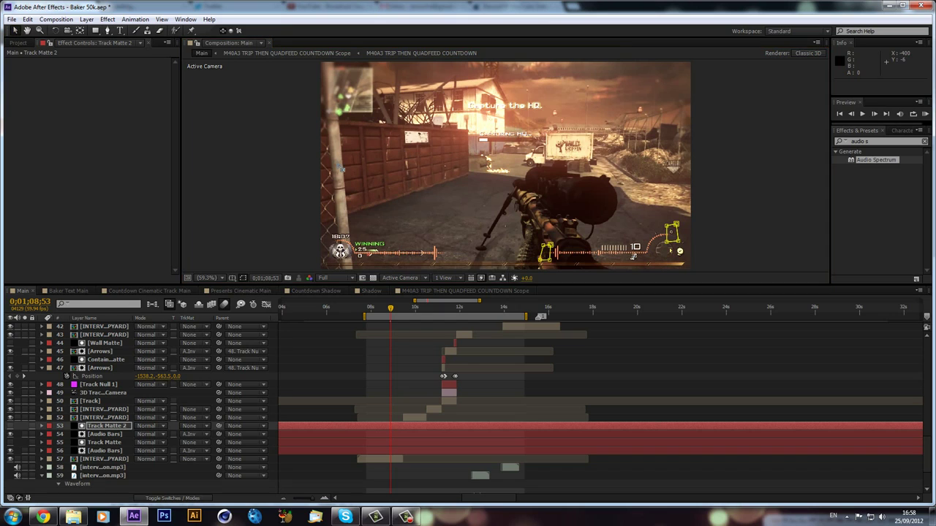
pyautogui.click(426, 206)
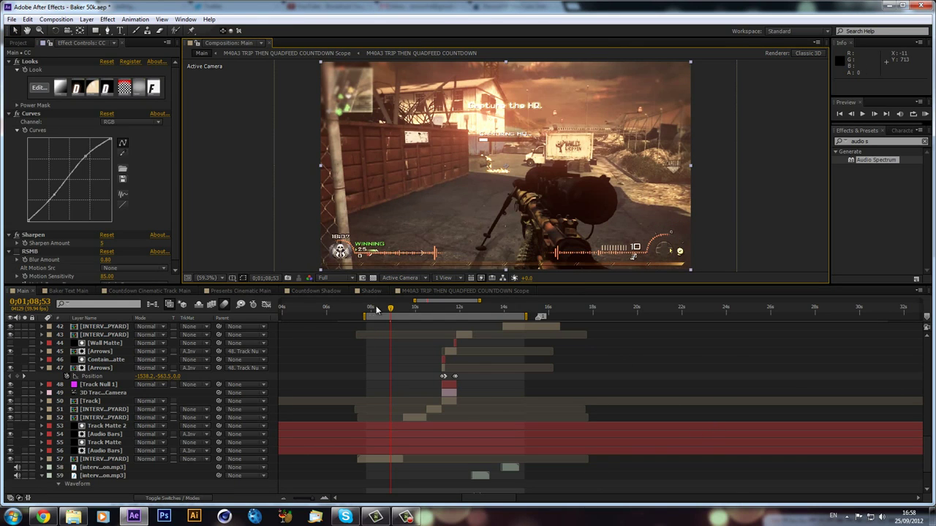
pyautogui.press('KP_0')
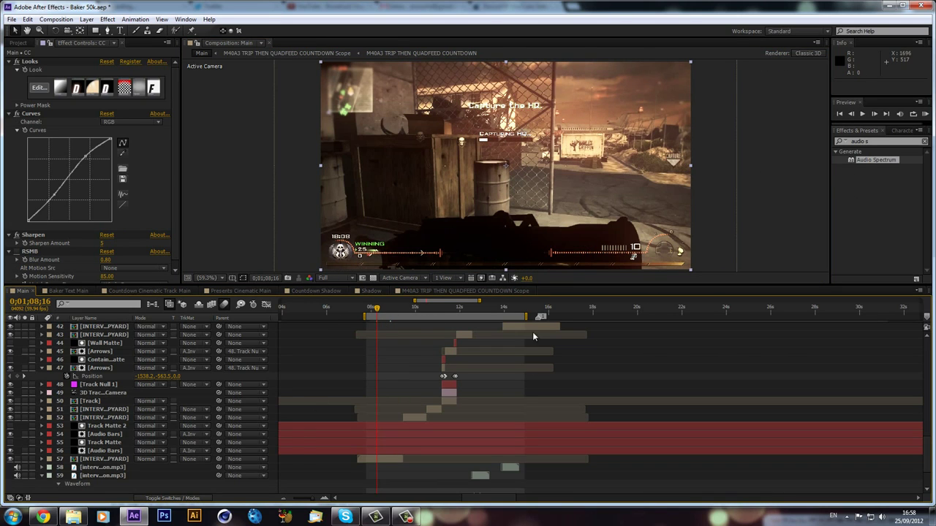
# Step: Apply the Glow effect (60% threshold, radius 10) to Audio Bars, then deselect all layers
pyautogui.click(877, 141)
pyautogui.write('glow')
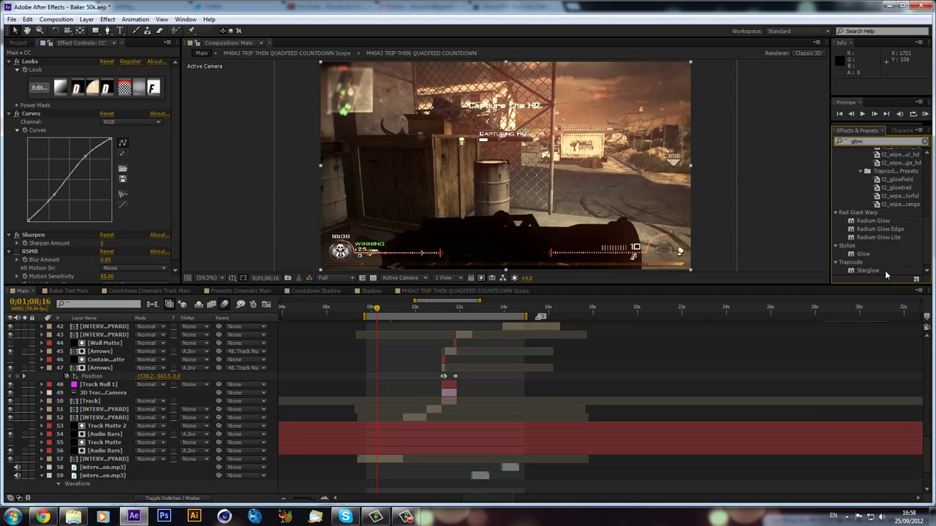
pyautogui.moveTo(862, 254); pyautogui.dragTo(120, 433)
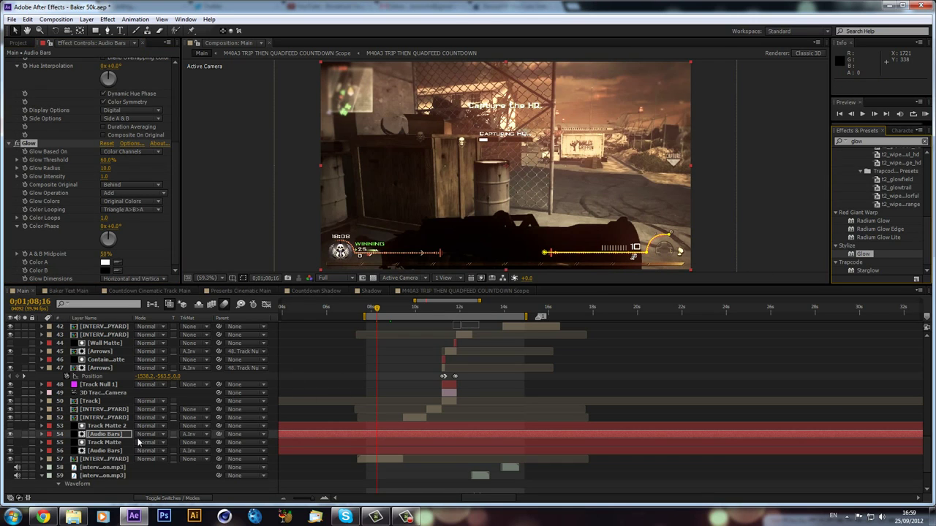
pyautogui.click(110, 450)
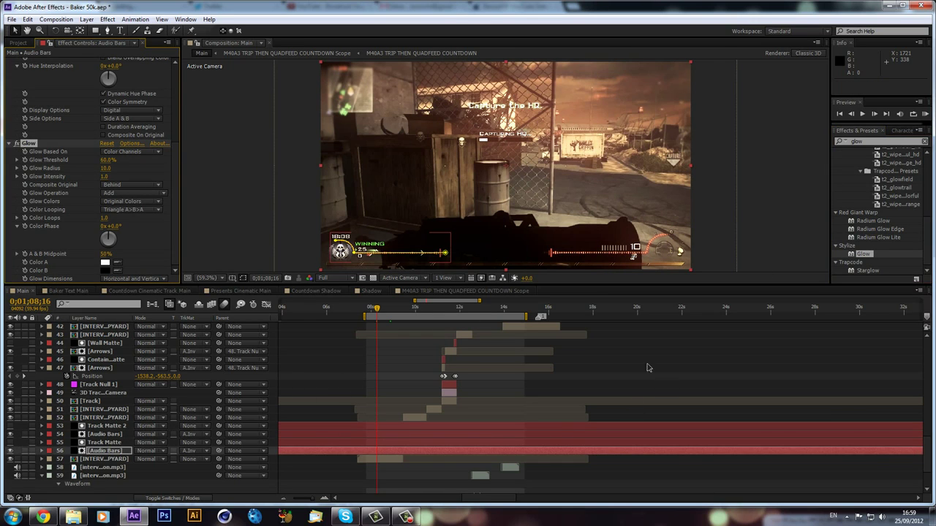
pyautogui.click(507, 359)
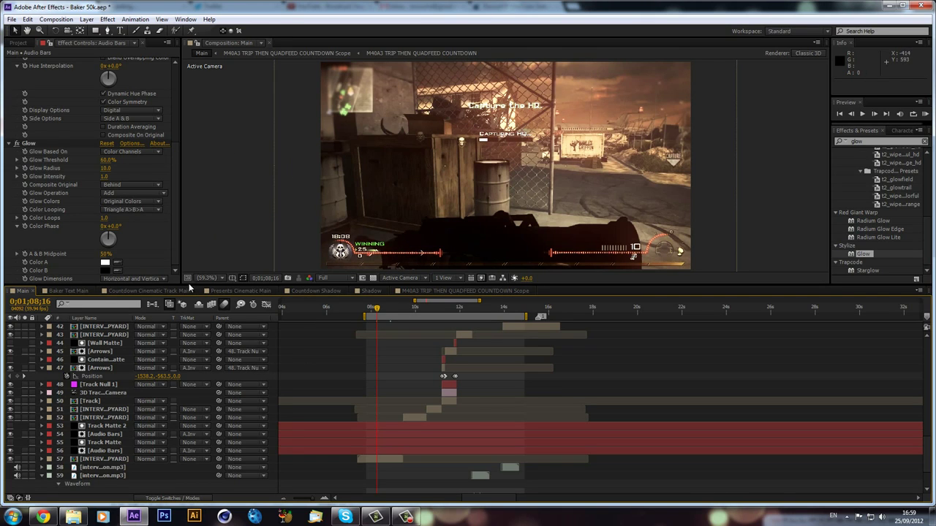
pyautogui.click(414, 517)
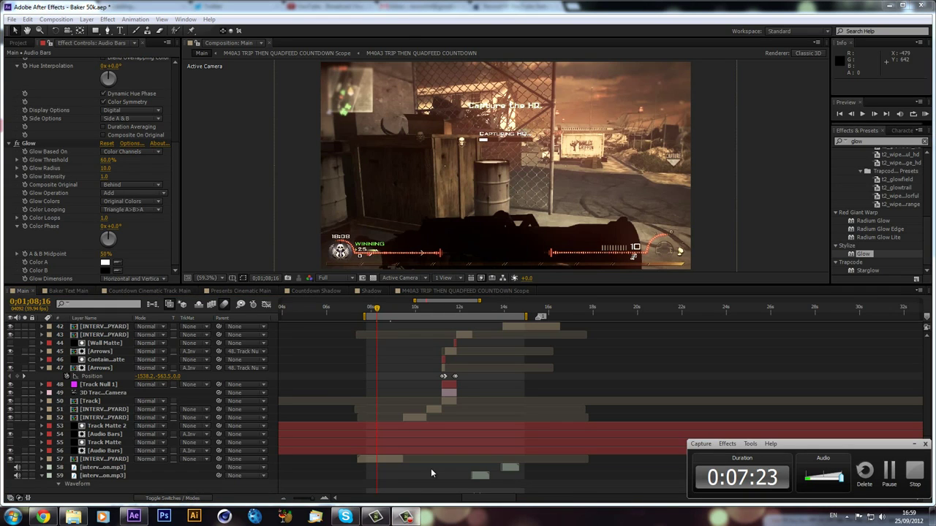